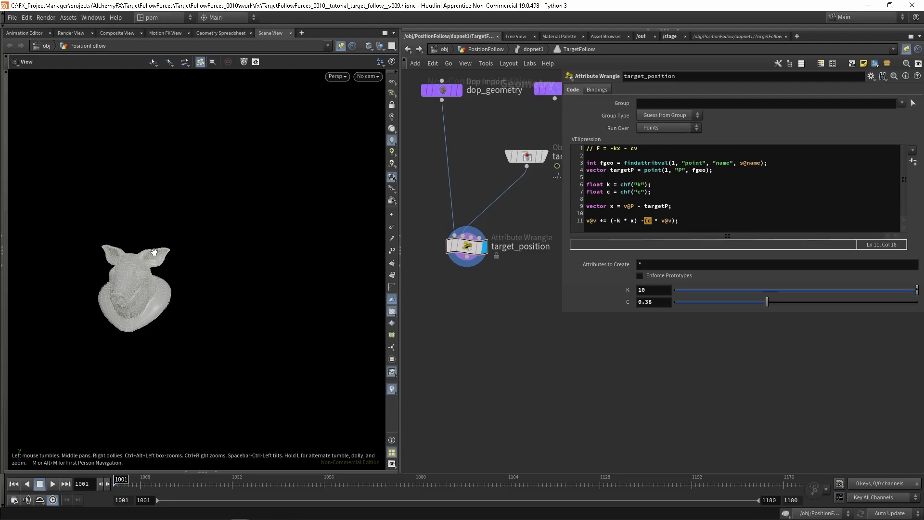
- Go back up to the PositionFollow geometry network and rename the transform1 node to translation
{"action": "key", "text": "u"}
{"action": "key", "text": "u"}
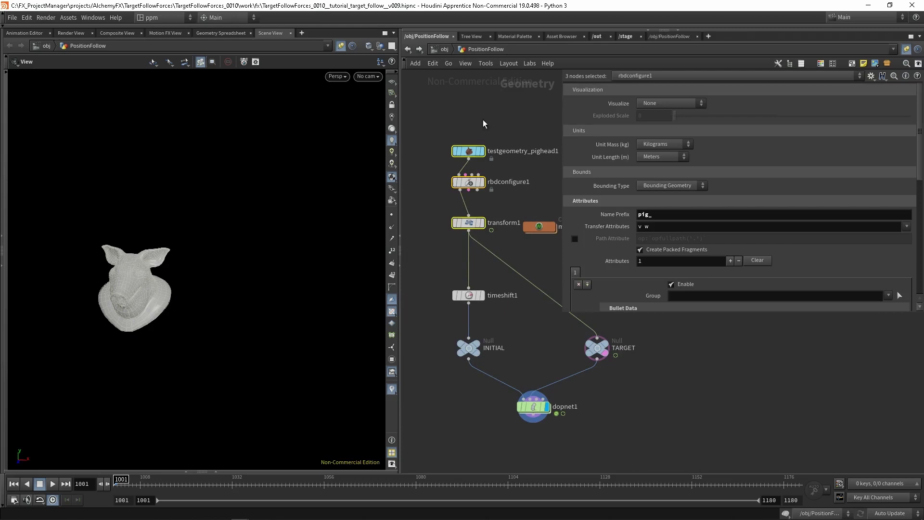
{"action": "double_click", "coordinate": [507, 223]}
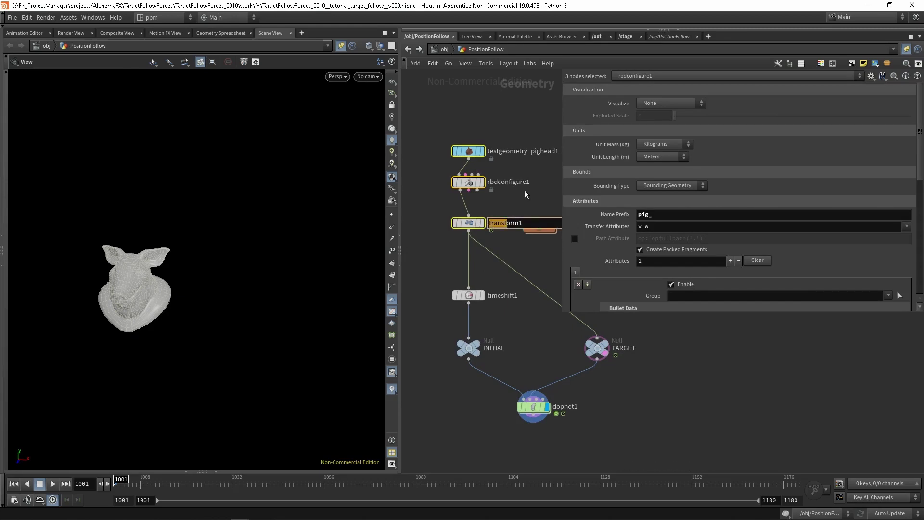
{"action": "key", "text": "ctrl+a"}
{"action": "type", "text": "translation"}
{"action": "key", "text": "Return"}
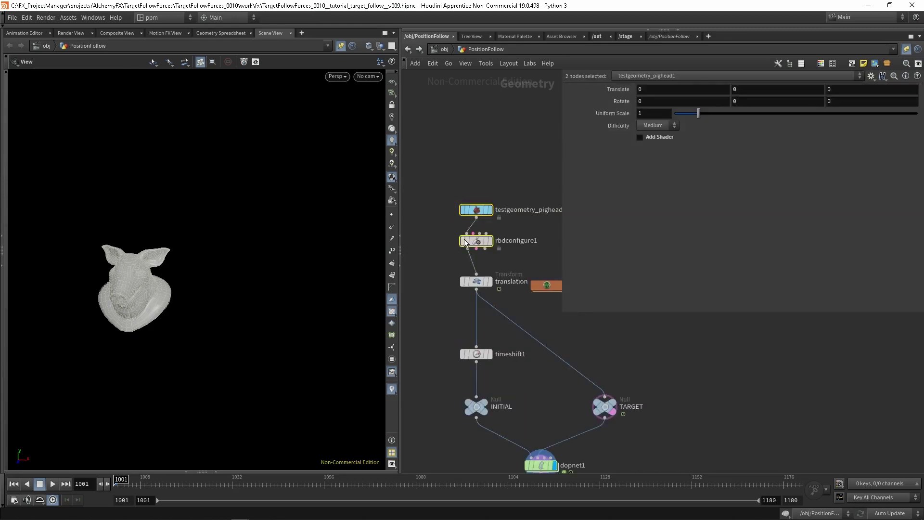
- Move testgeometry_pighead1 and rbdconfigure1 up to make room and insert a Transform node between rbdconfigure1 and translation
{"action": "left_click_drag", "start_coordinate": [478, 242], "coordinate": [482, 187]}
{"action": "left_click", "coordinate": [443, 204]}
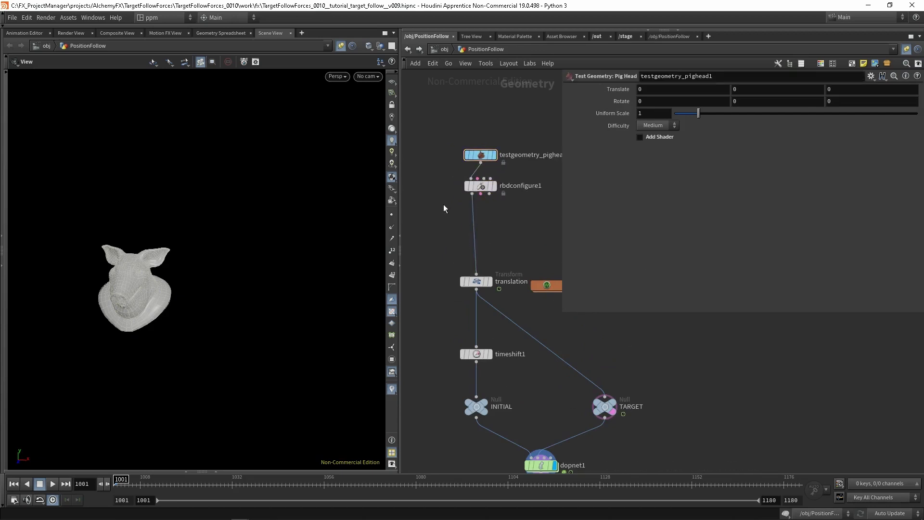
{"action": "key", "text": "Tab"}
{"action": "type", "text": "trans"}
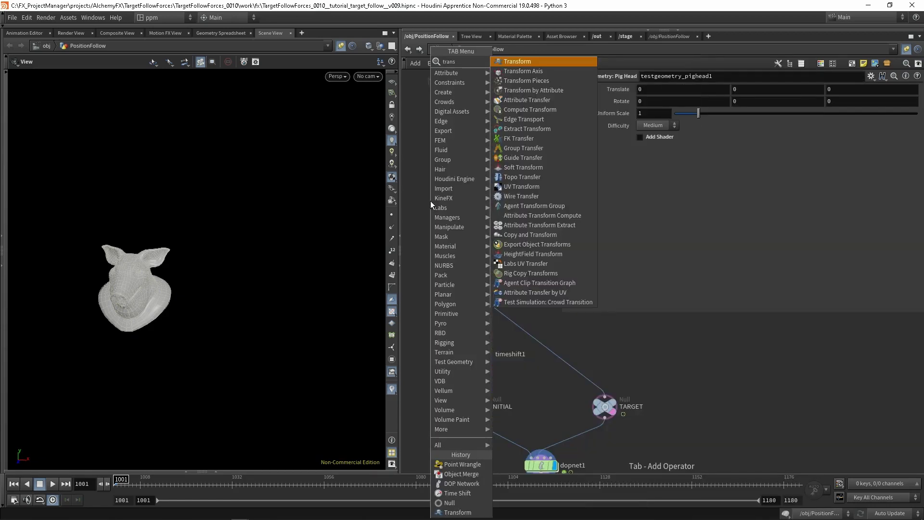
{"action": "left_click", "coordinate": [538, 60]}
{"action": "left_click", "coordinate": [472, 222]}
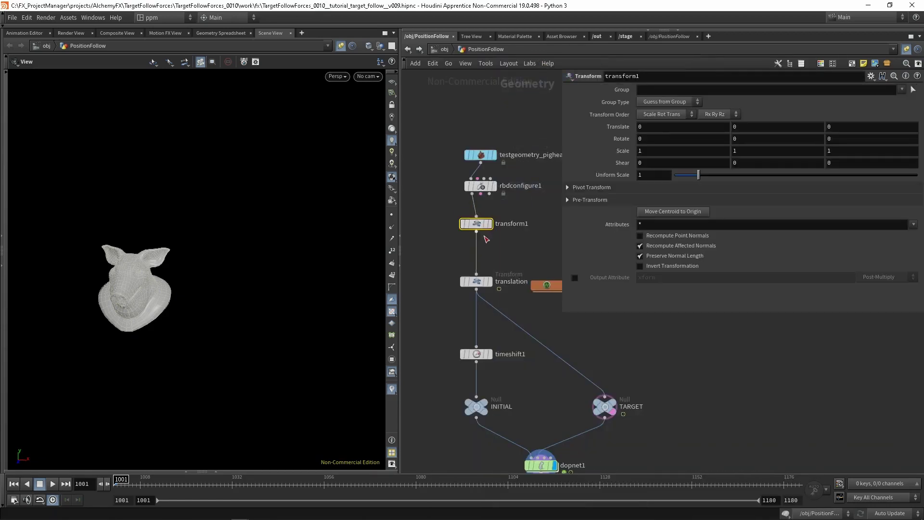
- Align the two nodes above the new Transform node and rename the Transform node to rotation
{"action": "left_click_drag", "start_coordinate": [501, 125], "coordinate": [481, 191]}
{"action": "type", "text": "rotation"}
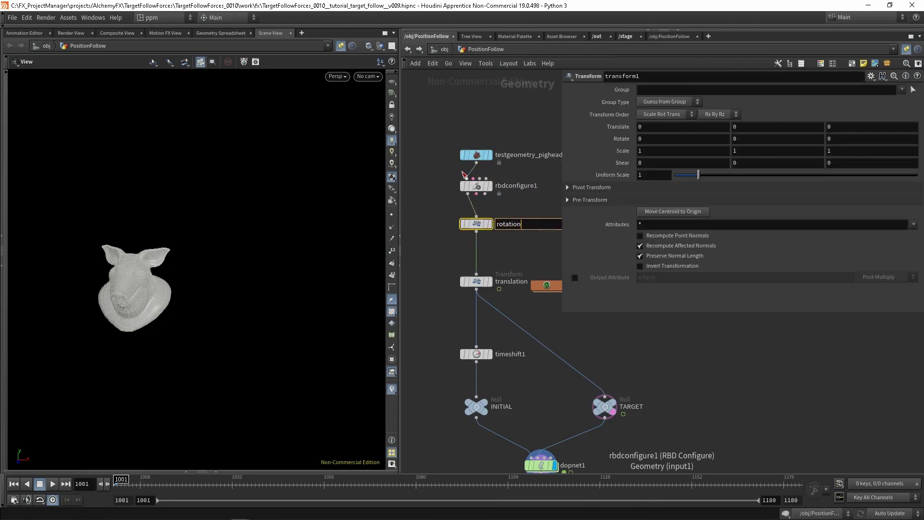
{"action": "key", "text": "Return"}
- Apply a Motion FX Noise effect to the rotation node's Rotate parameters, using Brownian noise with an amplitude of 100
{"action": "middle_click_drag", "start_coordinate": [534, 262], "coordinate": [499, 245]}
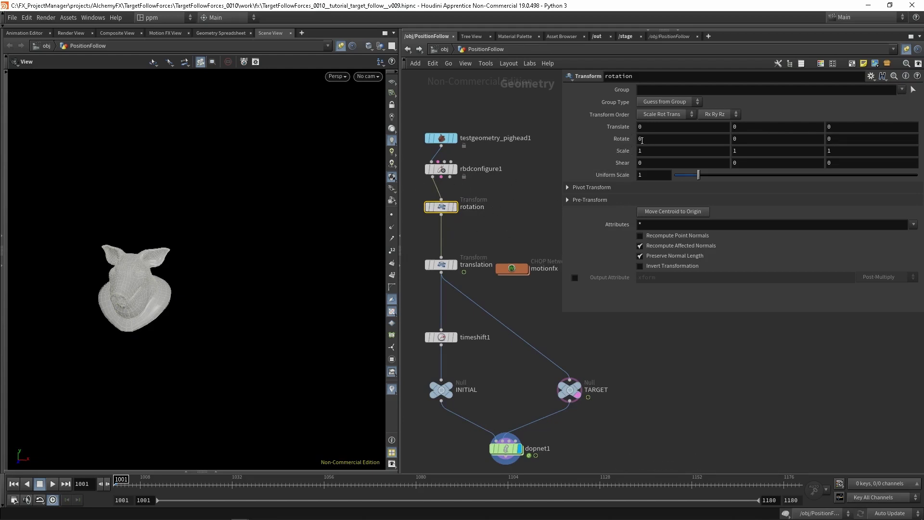
{"action": "right_click", "coordinate": [625, 139]}
{"action": "mouse_move", "coordinate": [656, 182]}
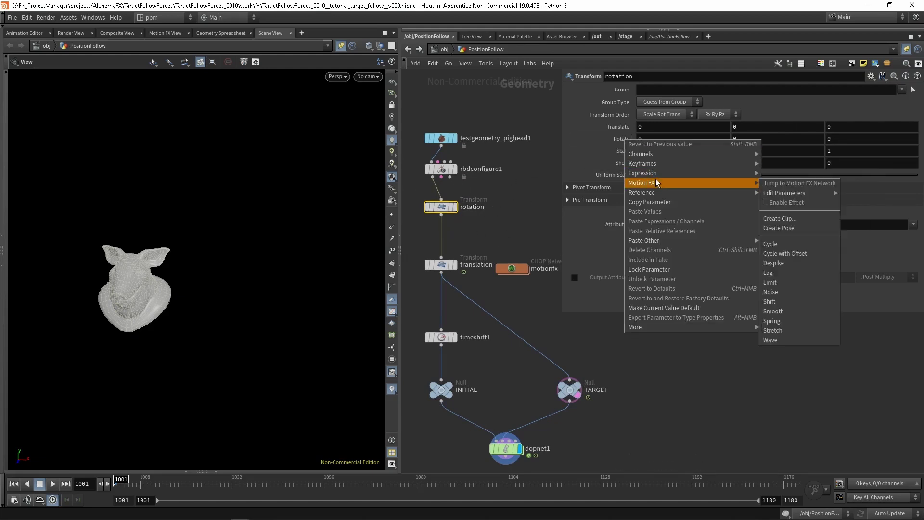
{"action": "left_click", "coordinate": [772, 292]}
{"action": "left_click_drag", "start_coordinate": [783, 126], "coordinate": [762, 126]}
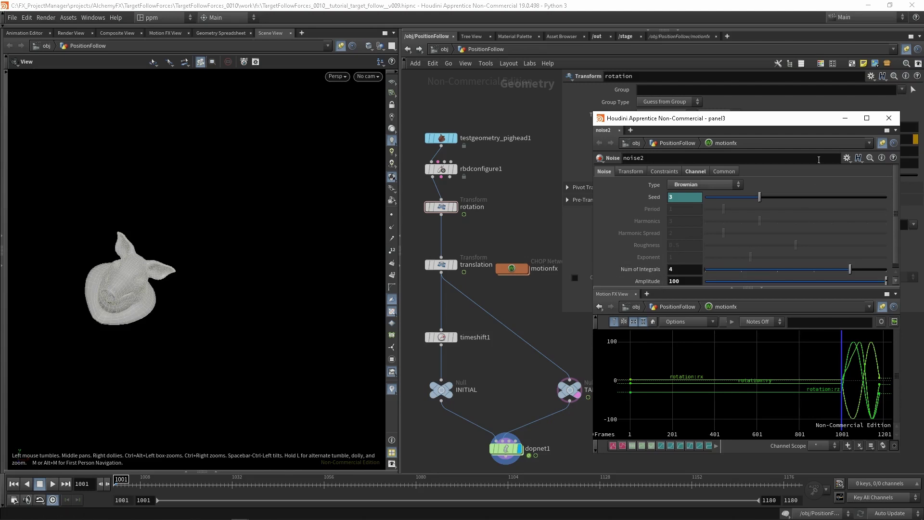
{"action": "left_click", "coordinate": [888, 118]}
- Display the rotation node, play back its animated rotation, and bypass the translation node
{"action": "left_click", "coordinate": [454, 207]}
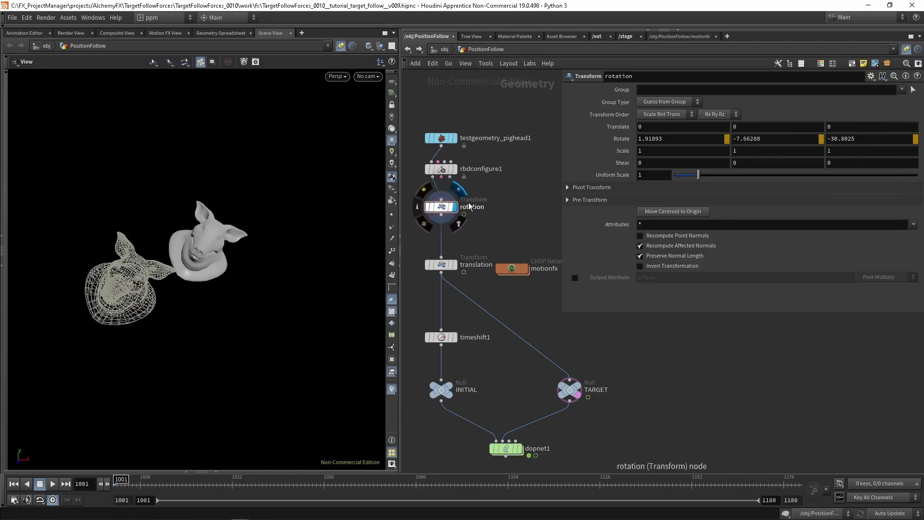
{"action": "left_click", "coordinate": [52, 484]}
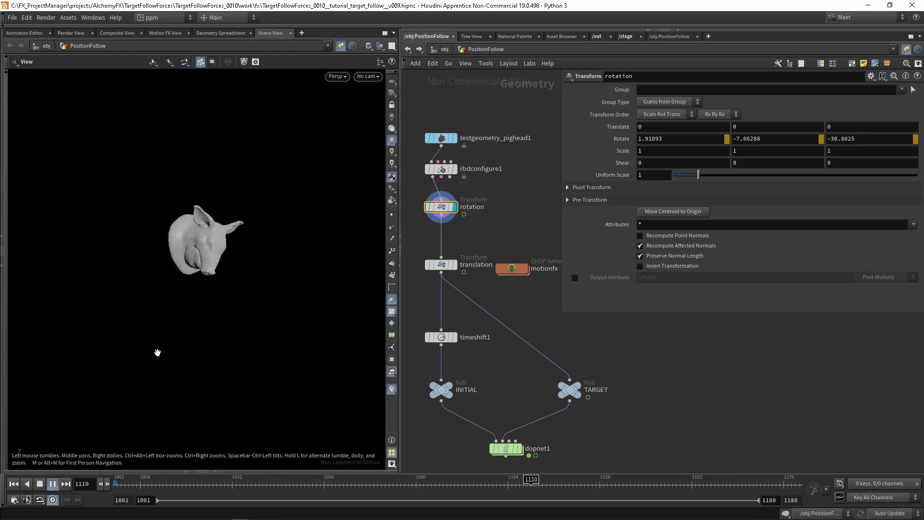
{"action": "middle_click_drag", "start_coordinate": [543, 346], "coordinate": [534, 283]}
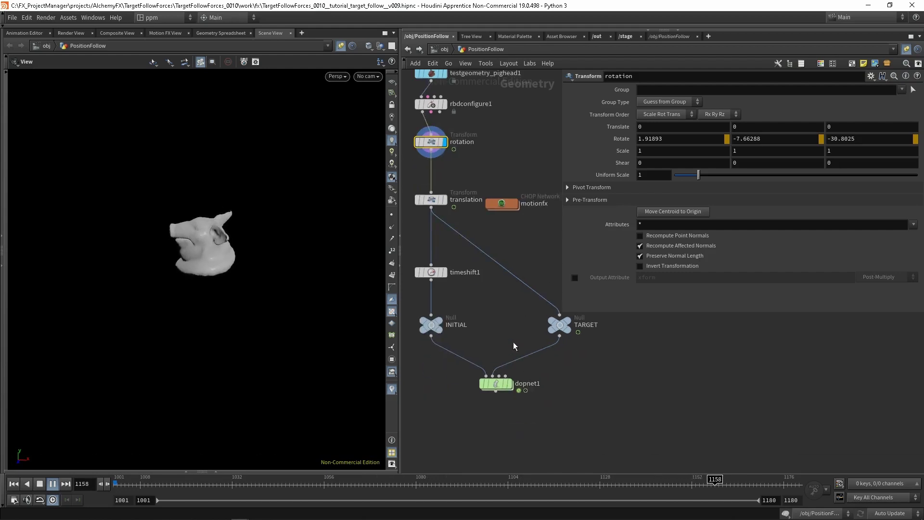
{"action": "middle_click_drag", "start_coordinate": [424, 204], "coordinate": [453, 217]}
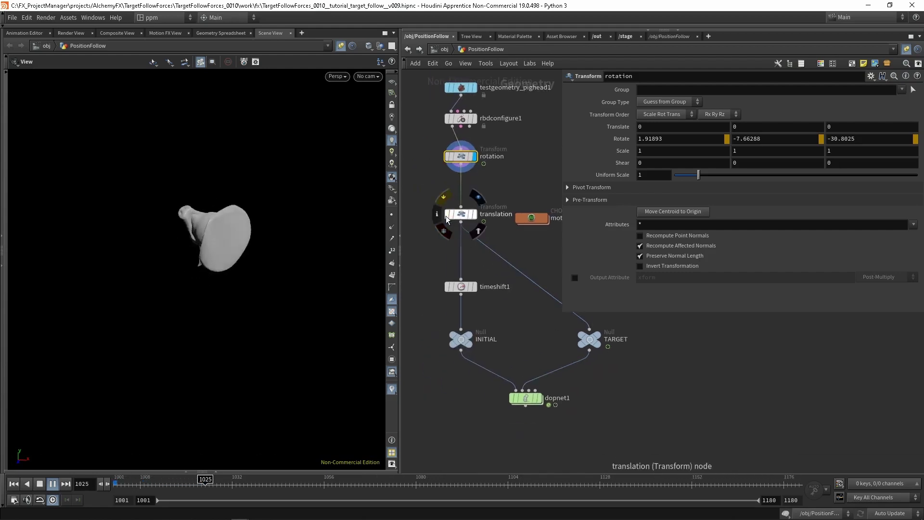
{"action": "left_click", "coordinate": [446, 214]}
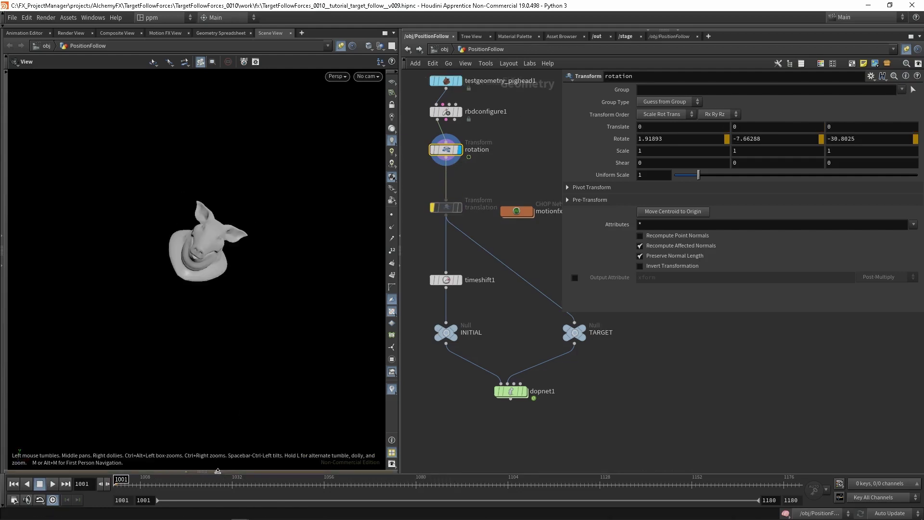
- Display the testgeometry_pighead1 node and reveal the geometry spreadsheet with its primitive attributes
{"action": "middle_click_drag", "start_coordinate": [493, 177], "coordinate": [508, 225]}
{"action": "left_click", "coordinate": [465, 161]}
{"action": "mouse_move", "coordinate": [466, 162]}
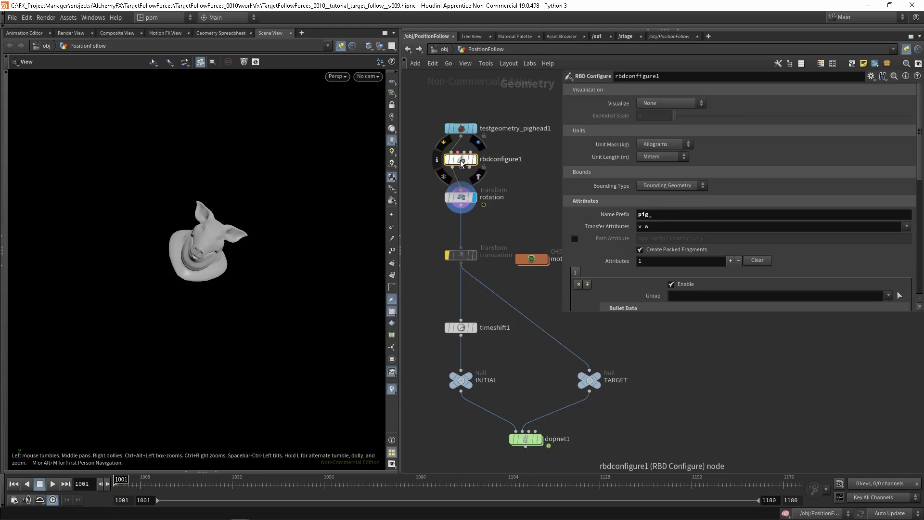
{"action": "left_click", "coordinate": [481, 131]}
{"action": "left_click", "coordinate": [478, 111]}
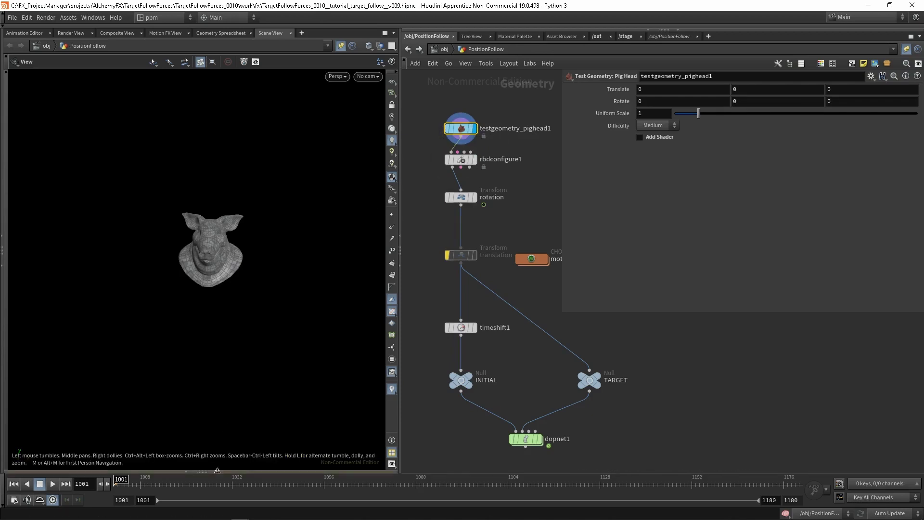
{"action": "left_click", "coordinate": [215, 470]}
{"action": "left_click", "coordinate": [106, 355]}
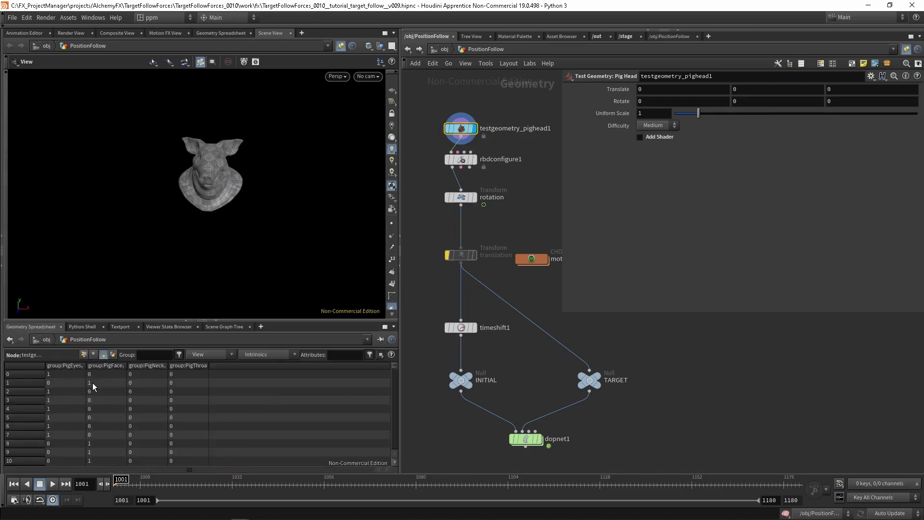
- Hide all attributes in the geometry spreadsheet and check the list of available intrinsics
{"action": "left_click", "coordinate": [211, 358]}
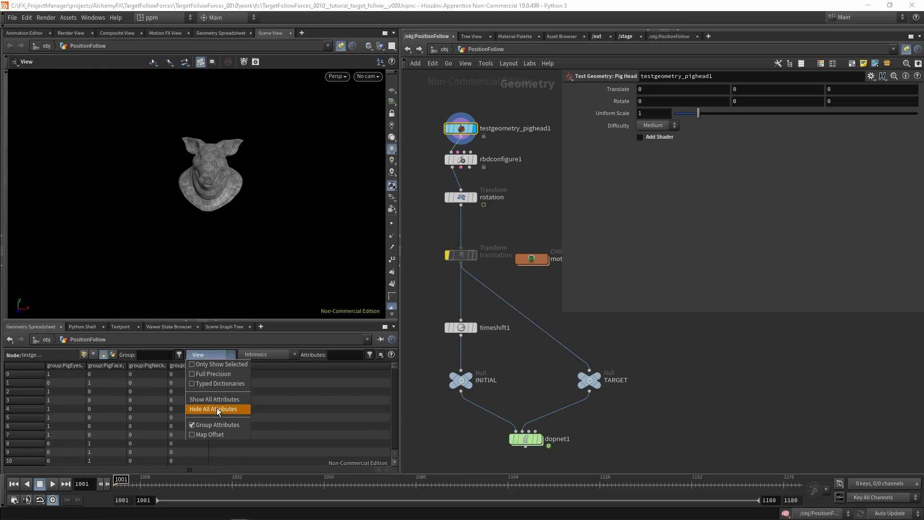
{"action": "left_click", "coordinate": [205, 409]}
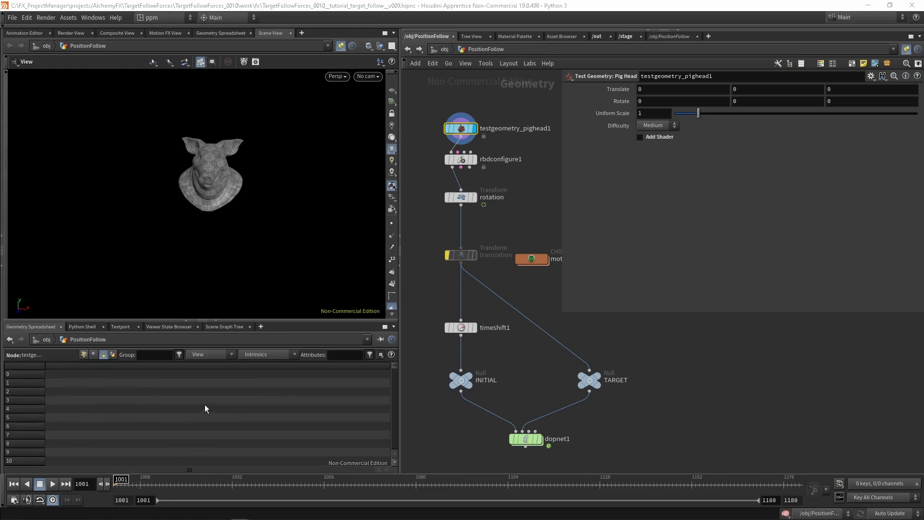
{"action": "left_click", "coordinate": [275, 356]}
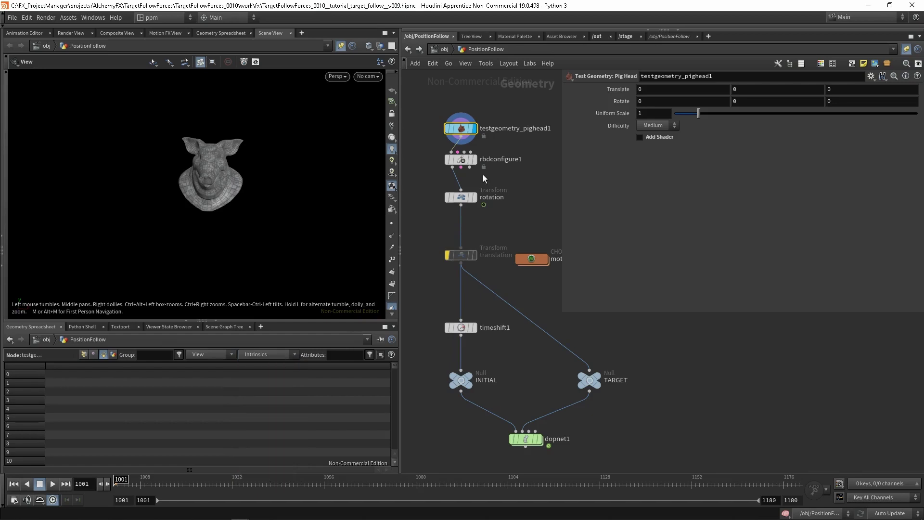
- Display rbdconfigure1 and show its packed primitive's transform intrinsic in the geometry spreadsheet
{"action": "left_click", "coordinate": [456, 163]}
{"action": "left_click", "coordinate": [474, 159]}
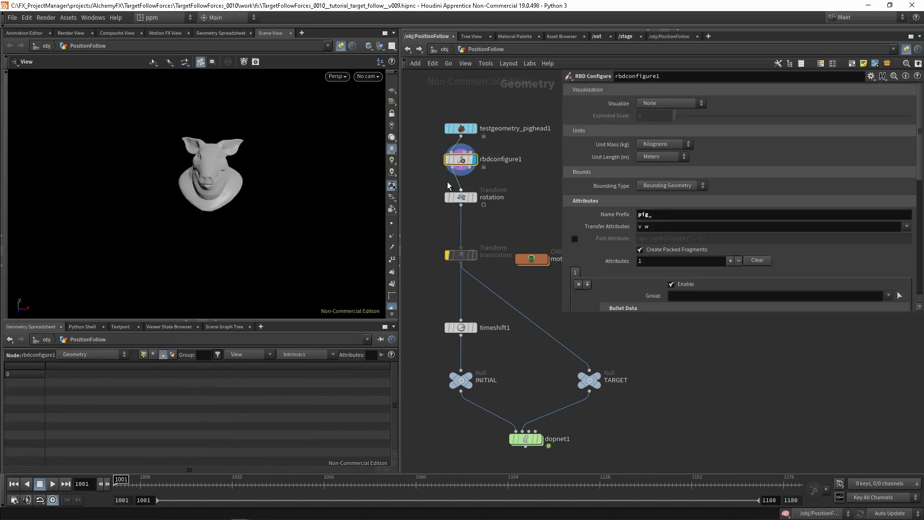
{"action": "middle_click", "coordinate": [466, 165]}
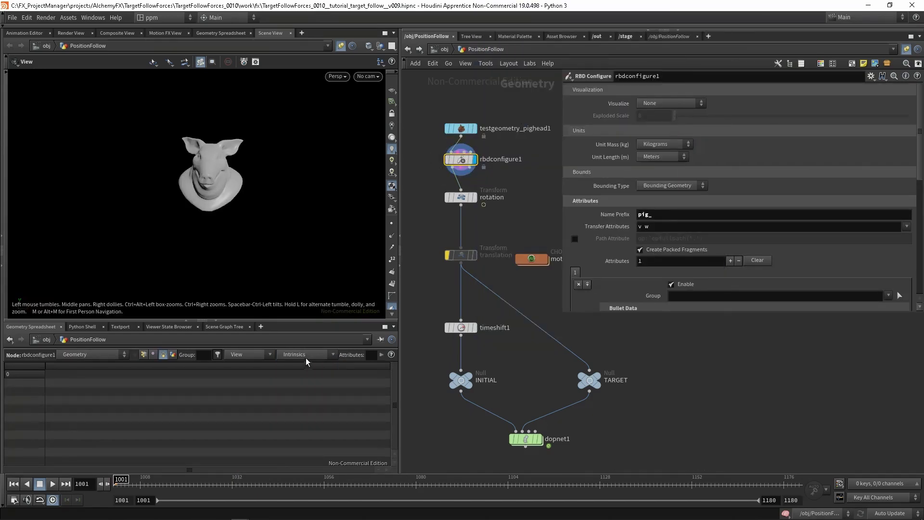
{"action": "left_click", "coordinate": [306, 357]}
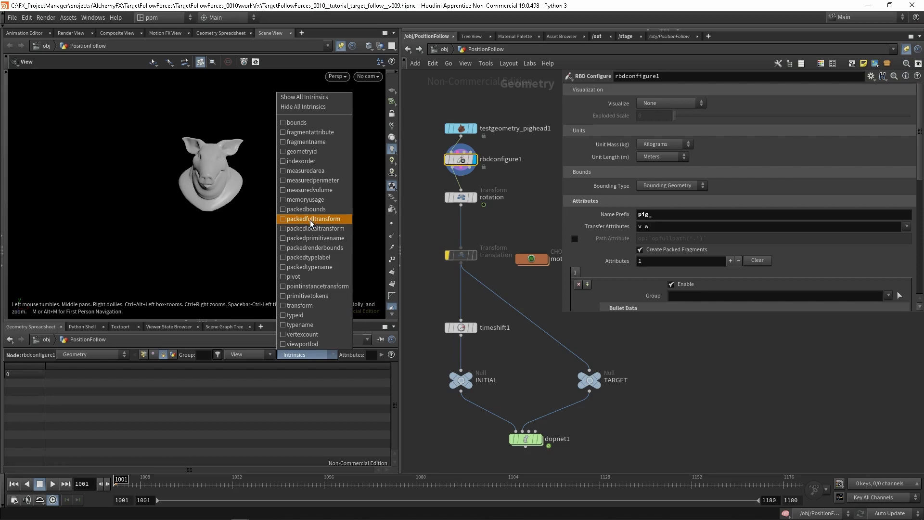
{"action": "left_click", "coordinate": [284, 305]}
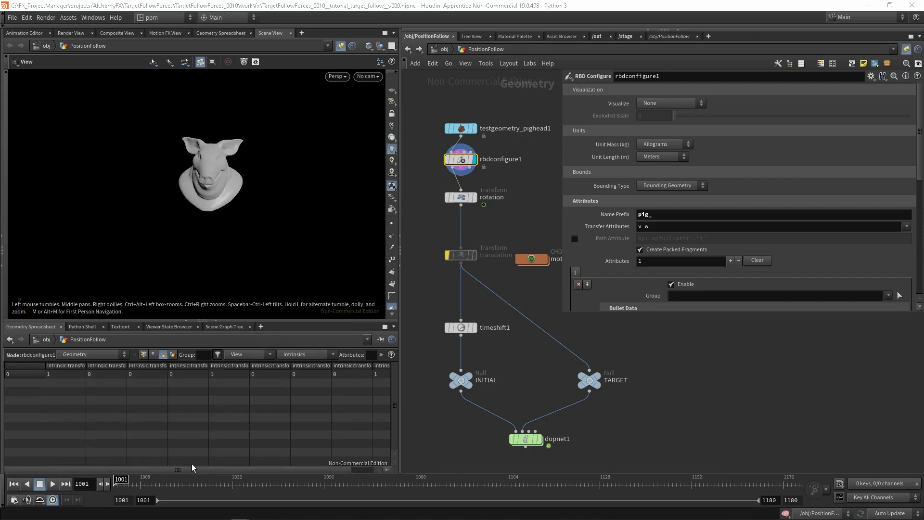
{"action": "left_click_drag", "start_coordinate": [193, 468], "coordinate": [172, 469]}
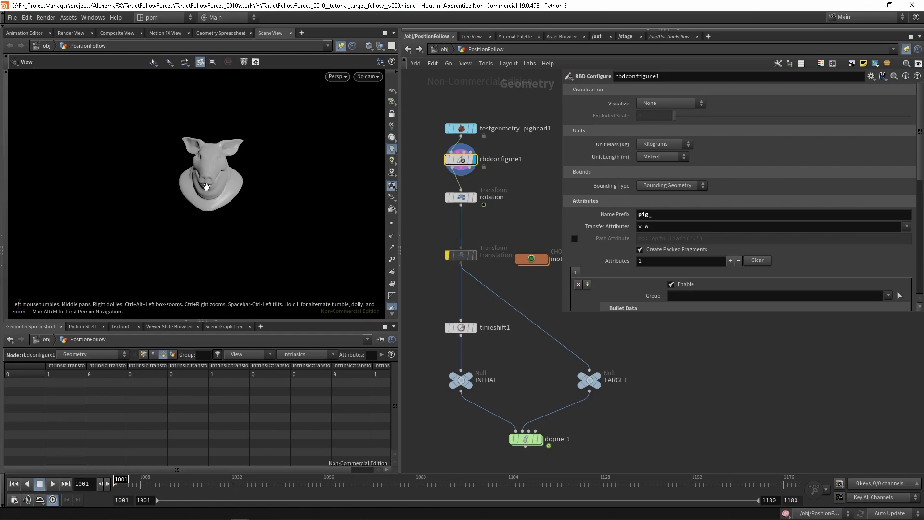
- Display the rotation node and examine its transform intrinsic values in the geometry spreadsheet
{"action": "left_click", "coordinate": [460, 196]}
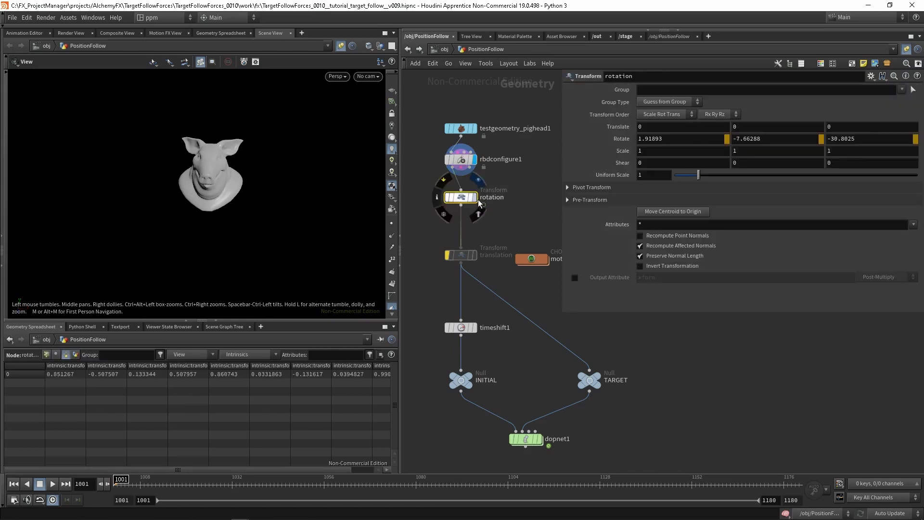
{"action": "left_click", "coordinate": [474, 197]}
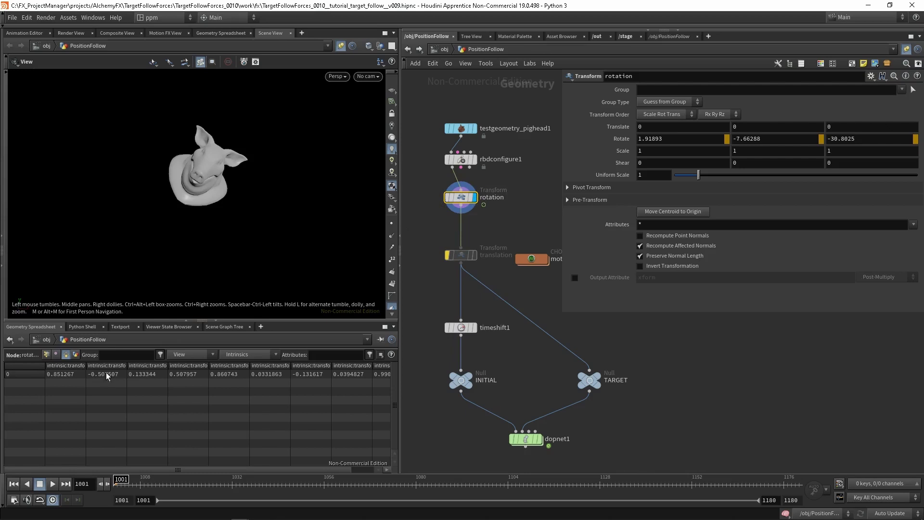
- Add a separate Transform node branching from rbdconfigure1 beside the rotation node and display it
{"action": "middle_click_drag", "start_coordinate": [422, 224], "coordinate": [448, 231]}
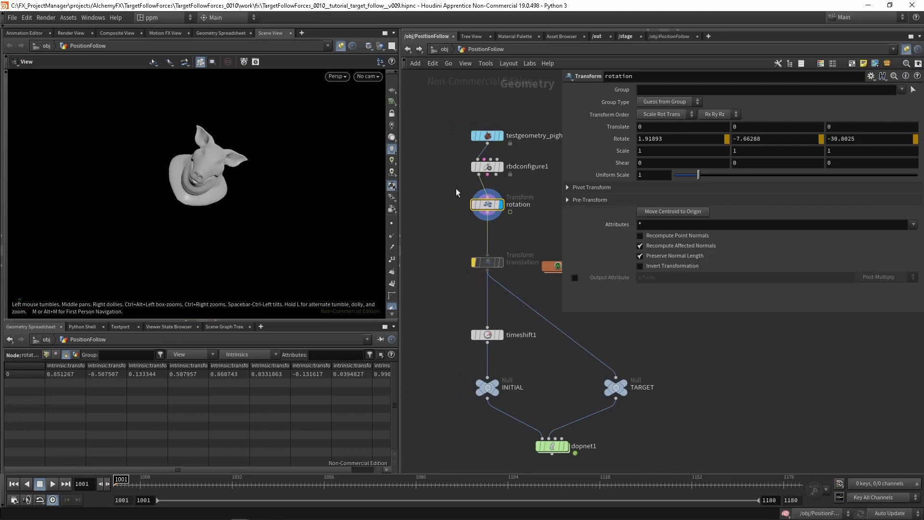
{"action": "middle_click_drag", "start_coordinate": [419, 195], "coordinate": [449, 208]}
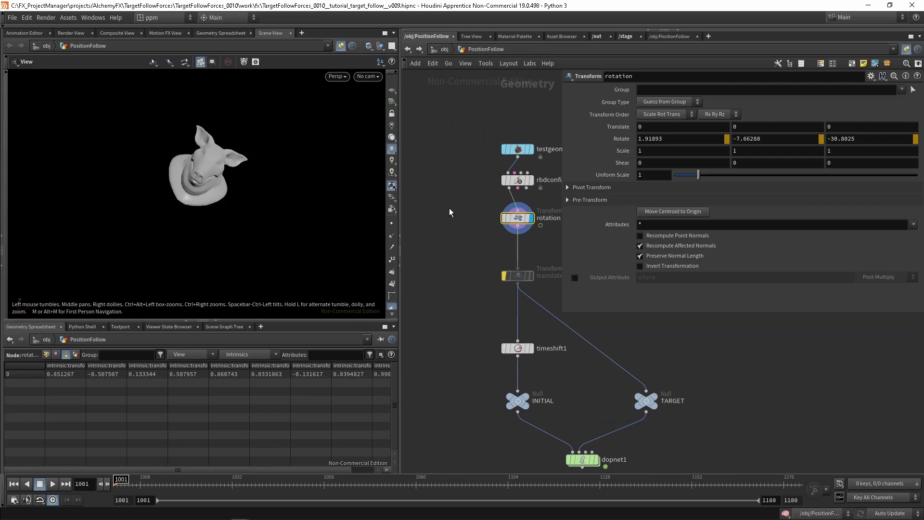
{"action": "left_click", "coordinate": [448, 218]}
{"action": "key", "text": "Tab"}
{"action": "type", "text": "tra"}
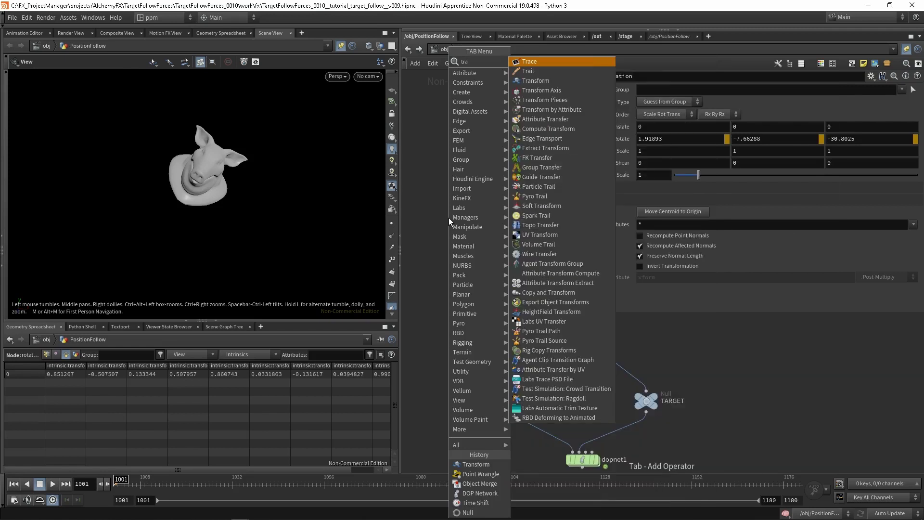
{"action": "type", "text": "n"}
{"action": "key", "text": "Return"}
{"action": "left_click", "coordinate": [448, 217]}
{"action": "left_click", "coordinate": [461, 218]}
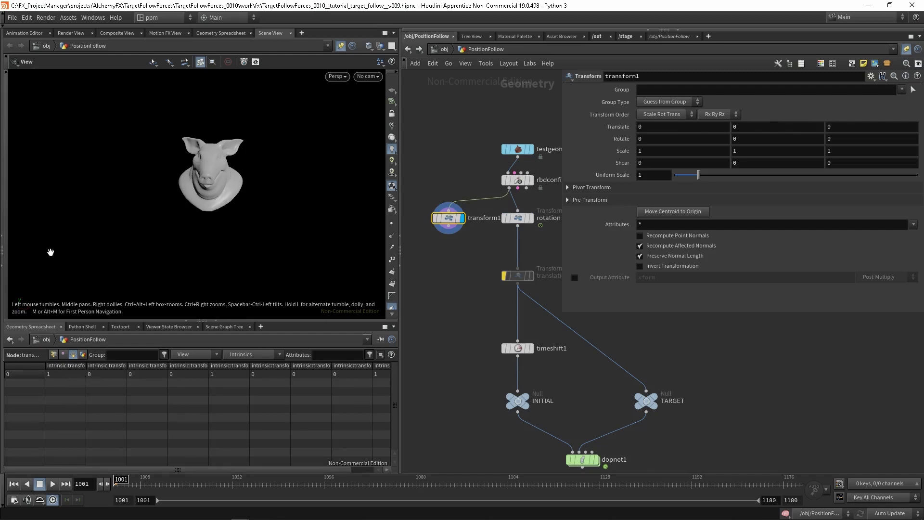
- Rotate the pig head with the transform1 handles to about 30, -18 and 28 degrees in X, Y and Z
{"action": "left_click", "coordinate": [9, 209]}
{"action": "left_click", "coordinate": [12, 213]}
{"action": "left_click_drag", "start_coordinate": [243, 120], "coordinate": [209, 224]}
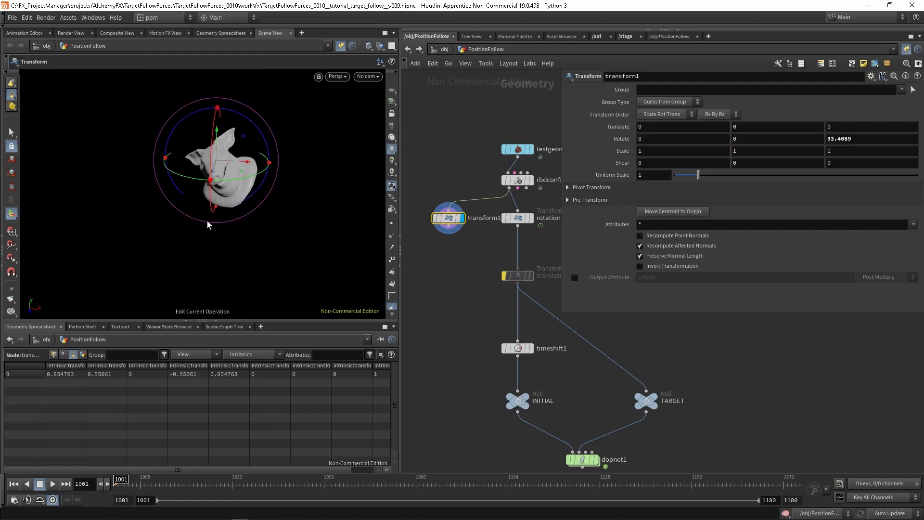
{"action": "left_click_drag", "start_coordinate": [216, 152], "coordinate": [212, 181]}
{"action": "mouse_move", "coordinate": [214, 222]}
{"action": "left_mouse_down", "text": "alt"}
{"action": "mouse_move", "coordinate": [220, 233]}
{"action": "mouse_move", "coordinate": [216, 226]}
{"action": "left_mouse_up", "text": "alt"}
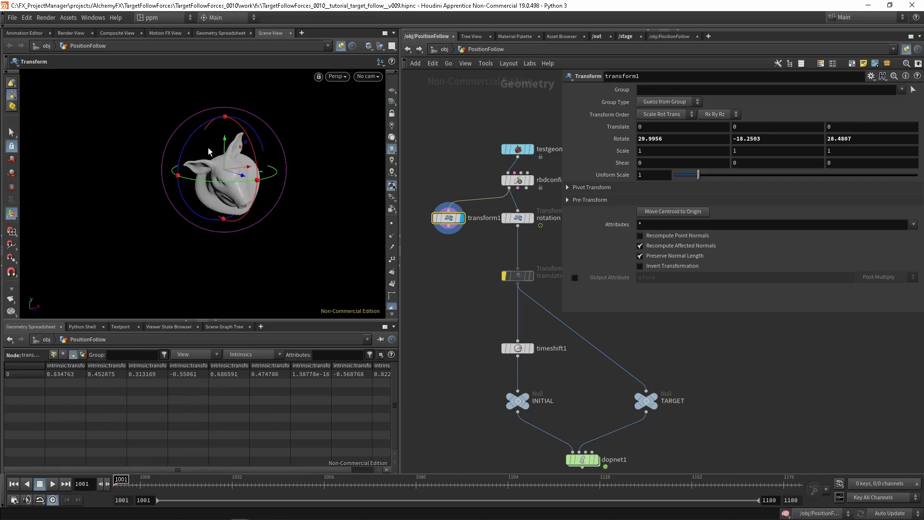
- Try scaling the pig head with the transform1 scale handles and undo the scaling
{"action": "key", "text": "e"}
{"action": "mouse_move", "coordinate": [224, 169]}
{"action": "left_mouse_down"}
{"action": "mouse_move", "coordinate": [233, 166]}
{"action": "mouse_move", "coordinate": [196, 239]}
{"action": "mouse_move", "coordinate": [219, 178]}
{"action": "left_mouse_up"}
{"action": "key", "text": "ctrl+z"}
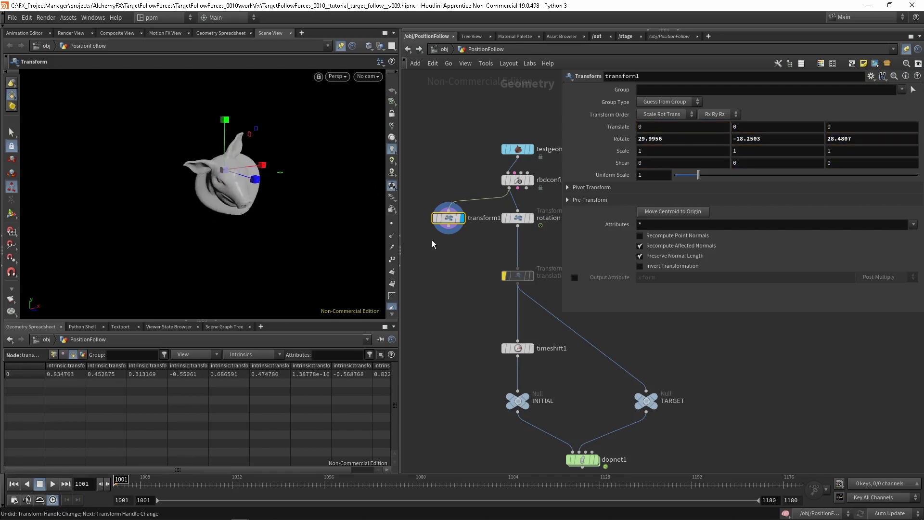
- Delete the transform1 branch node and select the rotation node
{"action": "key", "text": "Delete"}
{"action": "key", "text": "Down"}
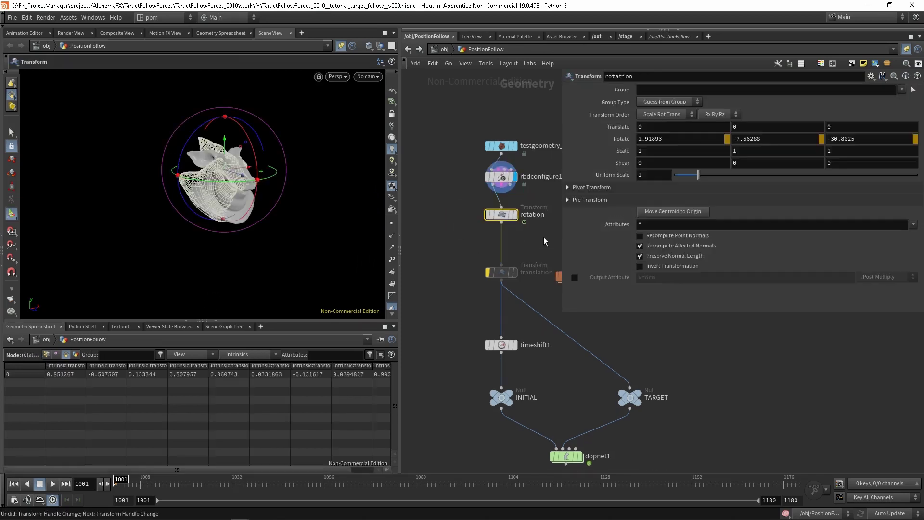
{"action": "middle_click_drag", "start_coordinate": [474, 260], "coordinate": [464, 202]}
{"action": "middle_click_drag", "start_coordinate": [449, 154], "coordinate": [452, 234]}
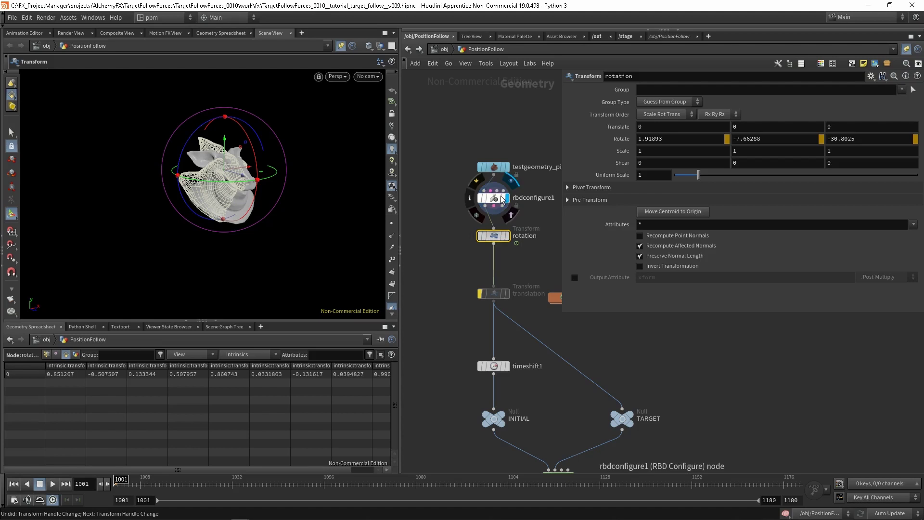
- Try placing the rotation node before rbdconfigure1 while scrubbing to frame 1037, and move it back below rbdconfigure1
{"action": "left_click", "coordinate": [485, 197]}
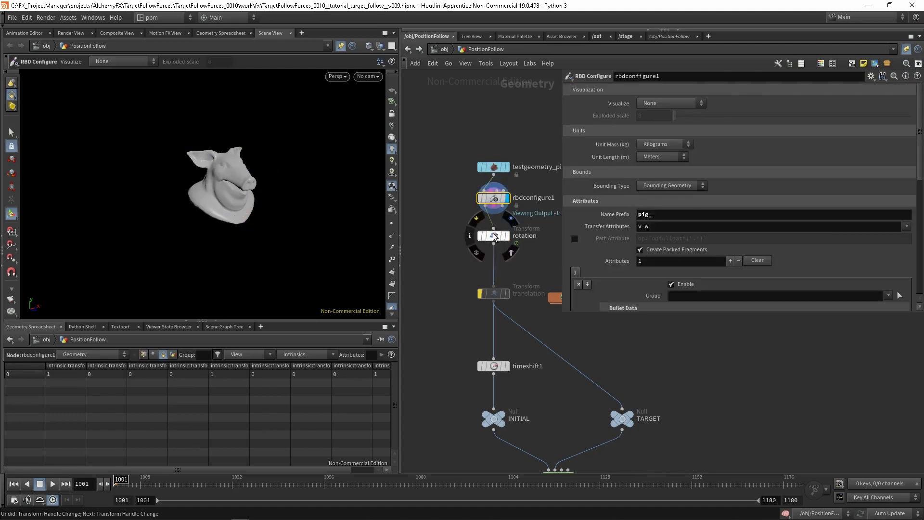
{"action": "left_click_drag", "start_coordinate": [501, 232], "coordinate": [507, 186]}
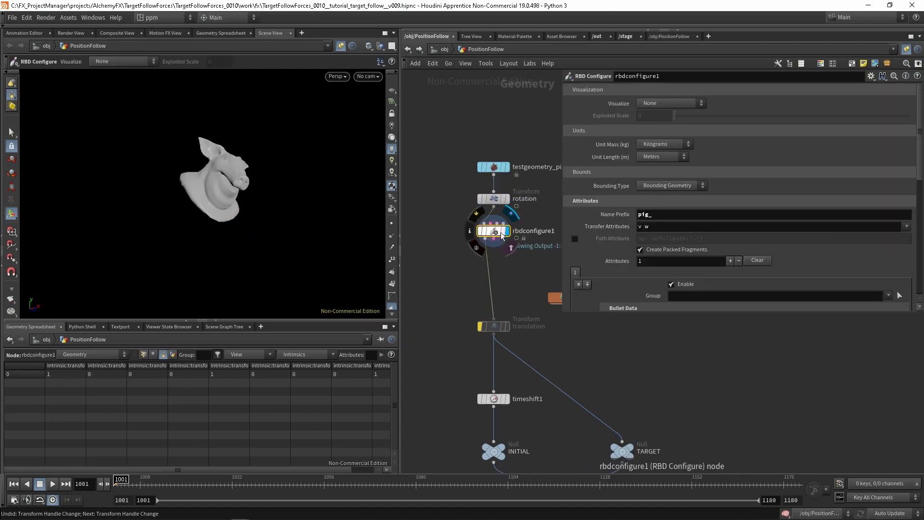
{"action": "left_click_drag", "start_coordinate": [179, 482], "coordinate": [251, 482]}
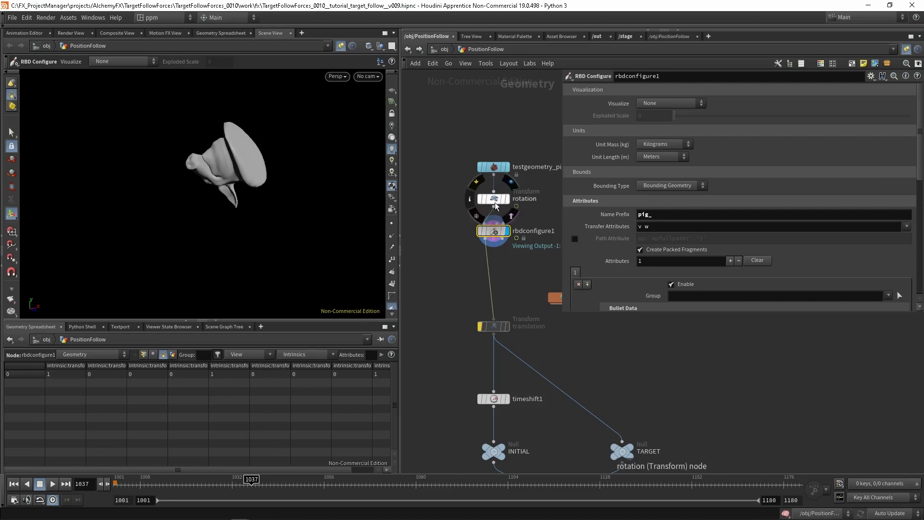
{"action": "left_click_drag", "start_coordinate": [502, 199], "coordinate": [484, 282]}
{"action": "middle_click_drag", "start_coordinate": [483, 297], "coordinate": [462, 270]}
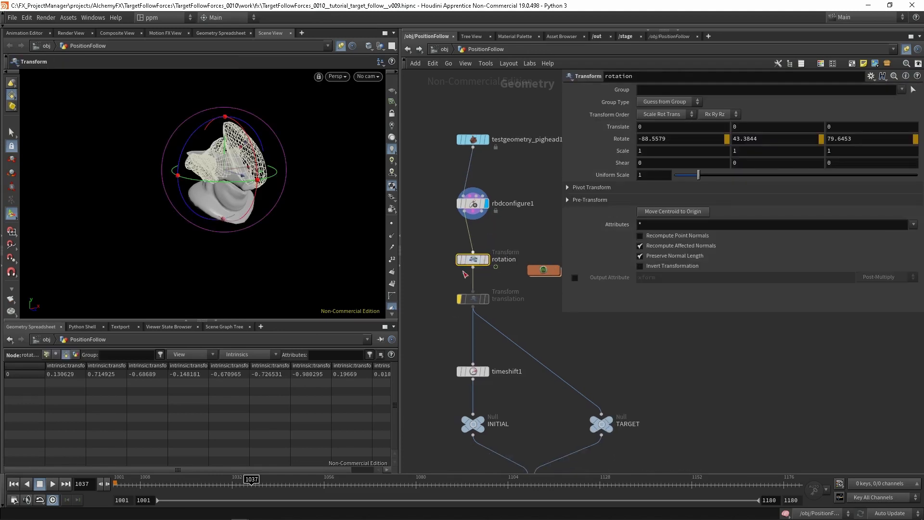
- Enter the TargetFollow solver inside dopnet1 and add a Point Wrangle connected below target_position
{"action": "middle_click_drag", "start_coordinate": [497, 215], "coordinate": [485, 189]}
{"action": "middle_click_drag", "start_coordinate": [519, 391], "coordinate": [488, 295]}
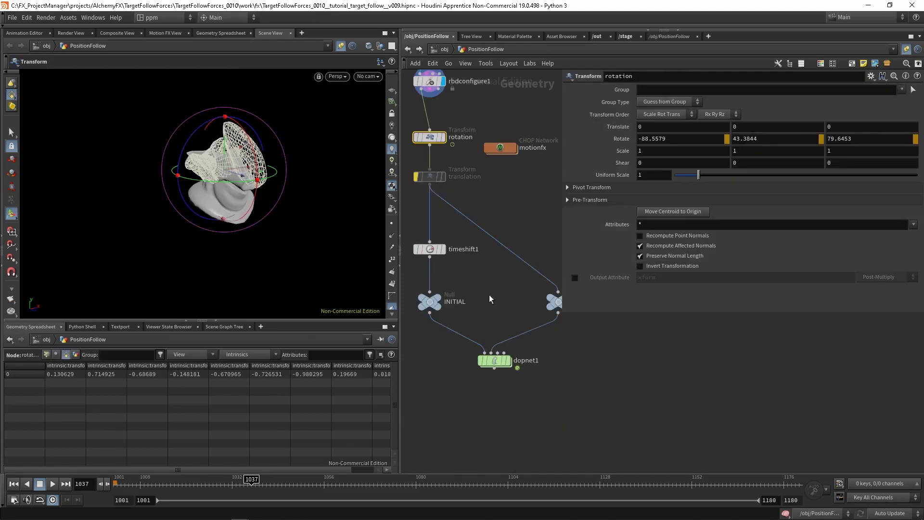
{"action": "middle_click_drag", "start_coordinate": [469, 220], "coordinate": [492, 237]}
{"action": "left_click", "coordinate": [518, 376]}
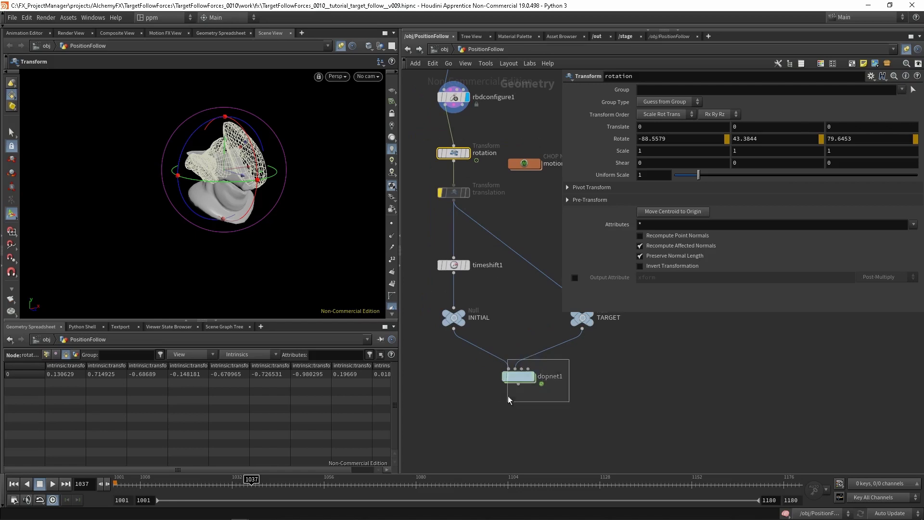
{"action": "double_click", "coordinate": [519, 376]}
{"action": "double_click", "coordinate": [496, 331]}
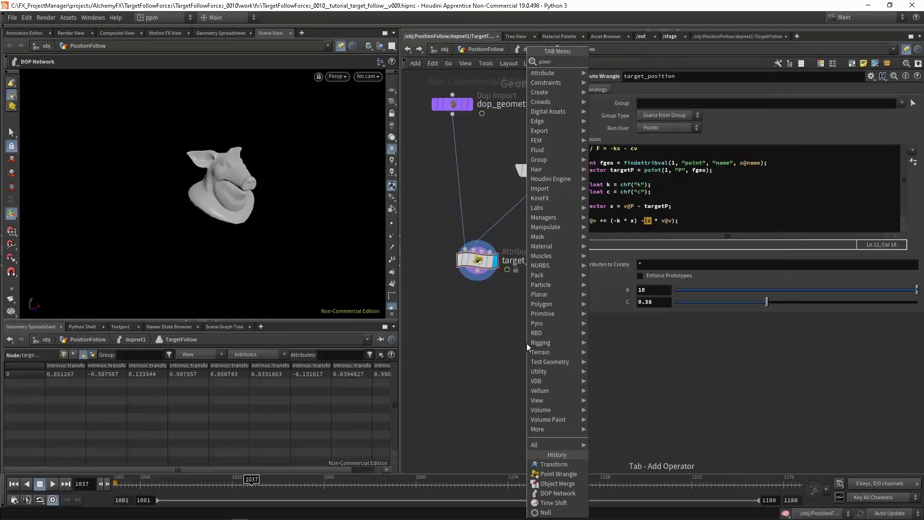
{"action": "key", "text": "Return"}
{"action": "left_click", "coordinate": [523, 391]}
- Copy the first seven lines of the target_position code, through the c declaration, into the pointwrangle1 expression
{"action": "left_click", "coordinate": [477, 260]}
{"action": "left_click_drag", "start_coordinate": [638, 148], "coordinate": [584, 148]}
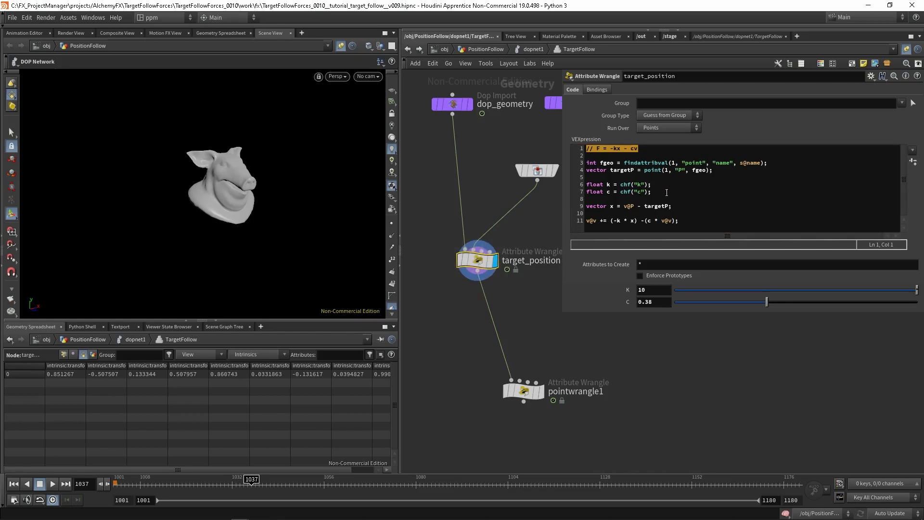
{"action": "left_click_drag", "start_coordinate": [660, 192], "coordinate": [587, 150]}
{"action": "key", "text": "ctrl+c"}
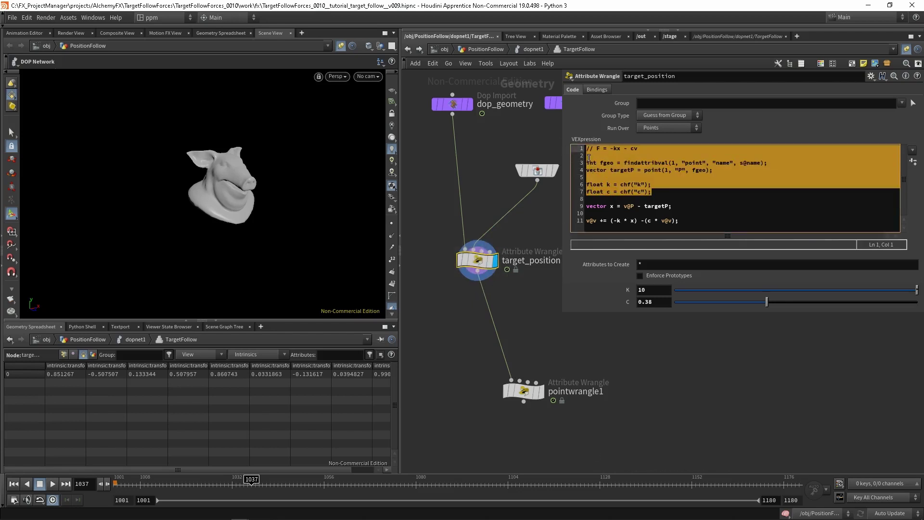
{"action": "left_click", "coordinate": [653, 185]}
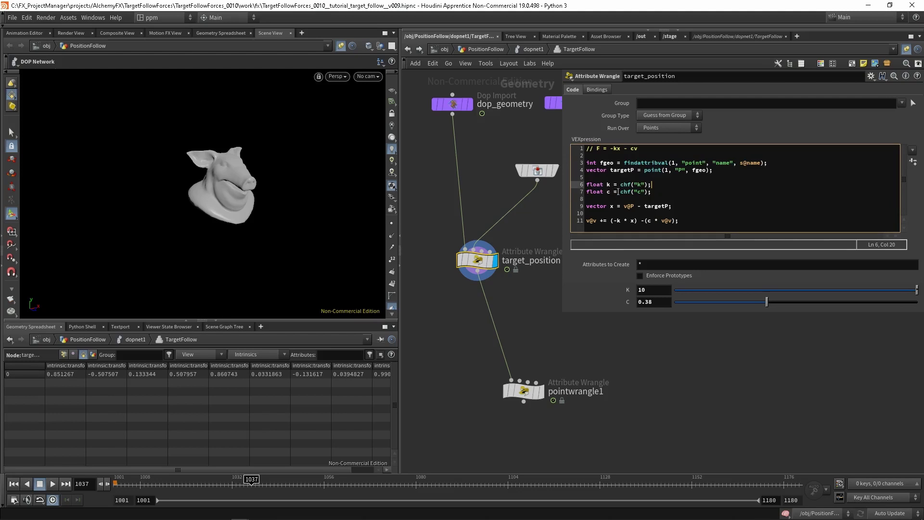
{"action": "left_click", "coordinate": [523, 390]}
{"action": "key", "text": "ctrl+v"}
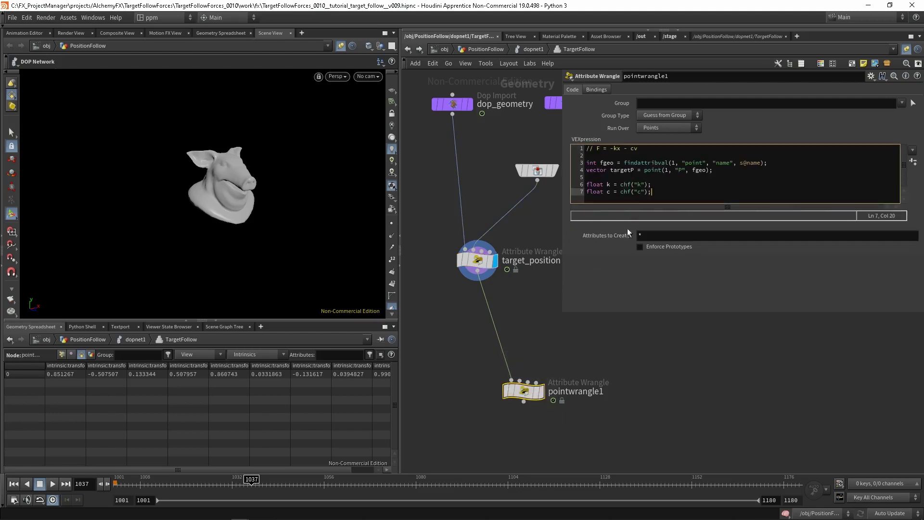
- Create the k and c spare parameters on pointwrangle1 and set K to 1 and C to 0.5
{"action": "left_click", "coordinate": [913, 162]}
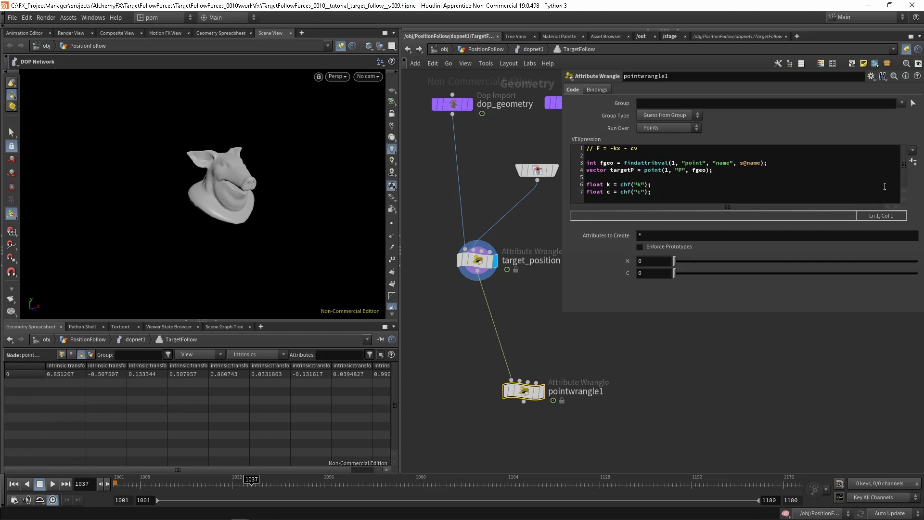
{"action": "left_click", "coordinate": [646, 261]}
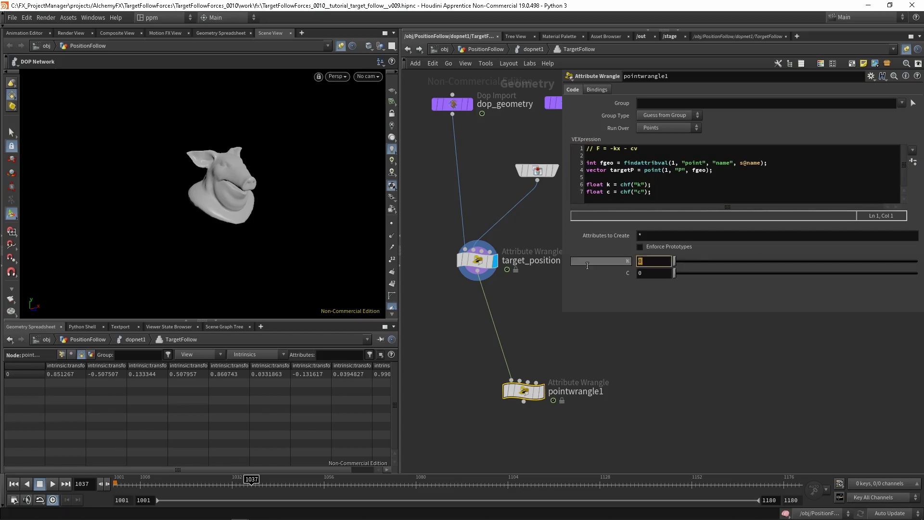
{"action": "type", "text": "1"}
{"action": "left_click", "coordinate": [648, 273]}
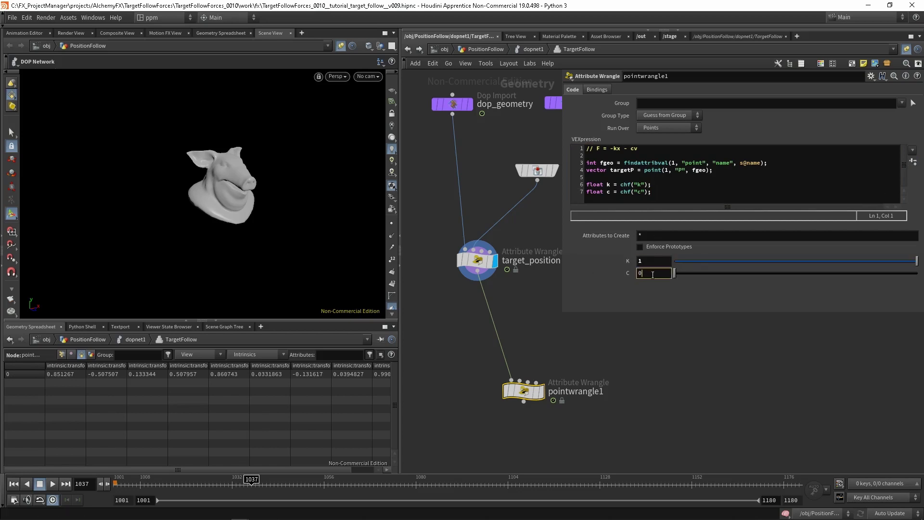
{"action": "type", "text": ".5"}
{"action": "key", "text": "Return"}
- Display pointwrangle1 and wire the target Object Merge into its second input
{"action": "mouse_move", "coordinate": [544, 395]}
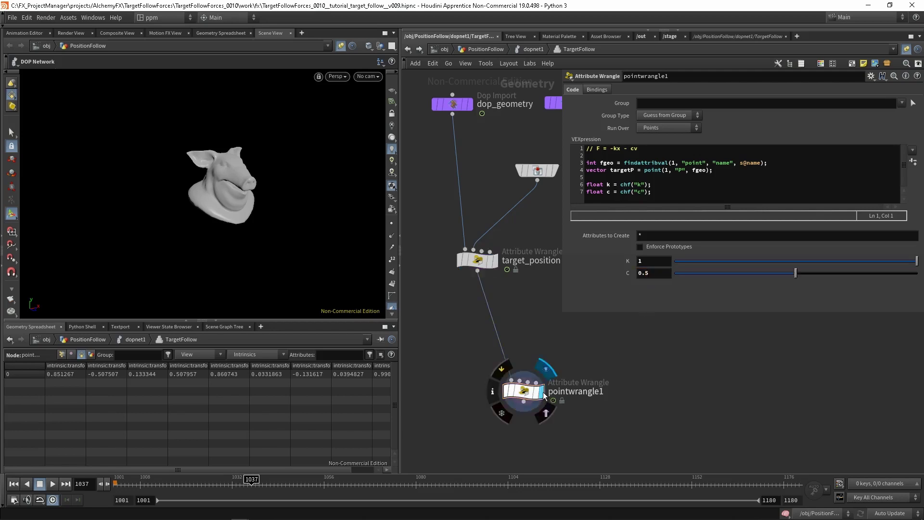
{"action": "middle_click_drag", "start_coordinate": [544, 394], "coordinate": [502, 395]}
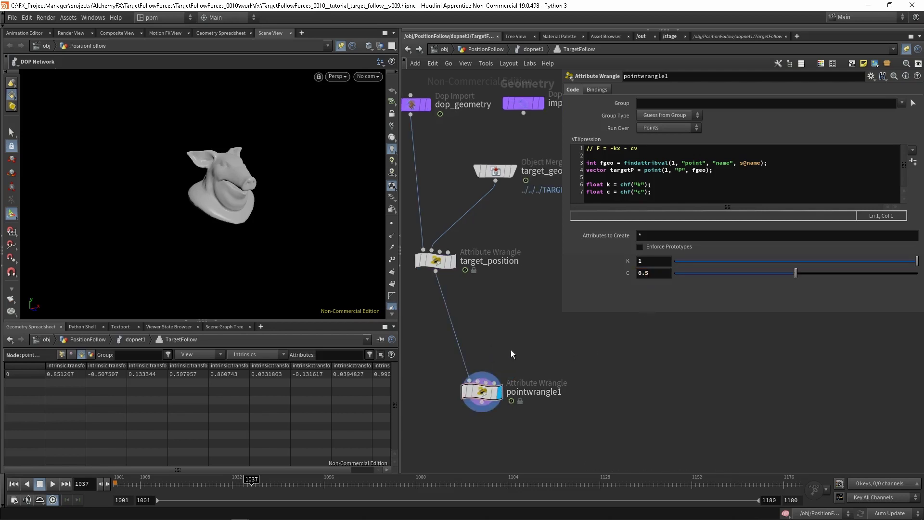
{"action": "left_click", "coordinate": [496, 181]}
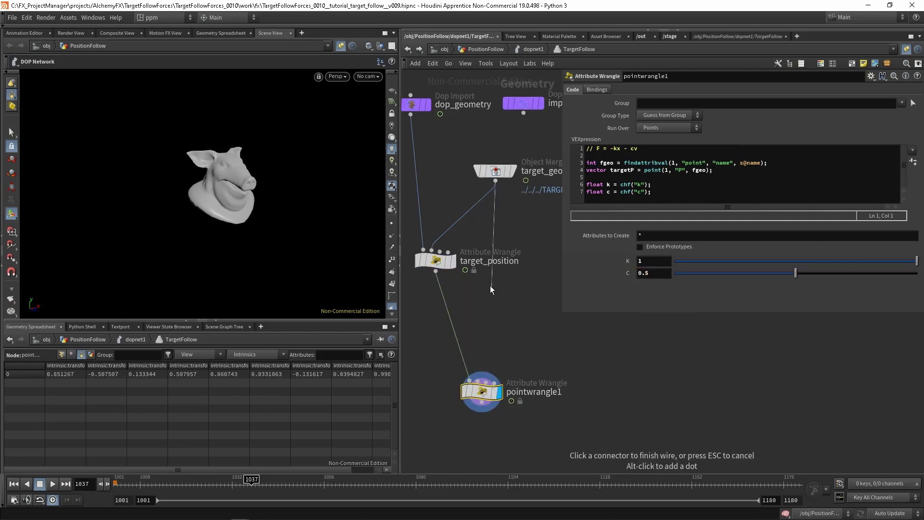
{"action": "left_click", "coordinate": [478, 376]}
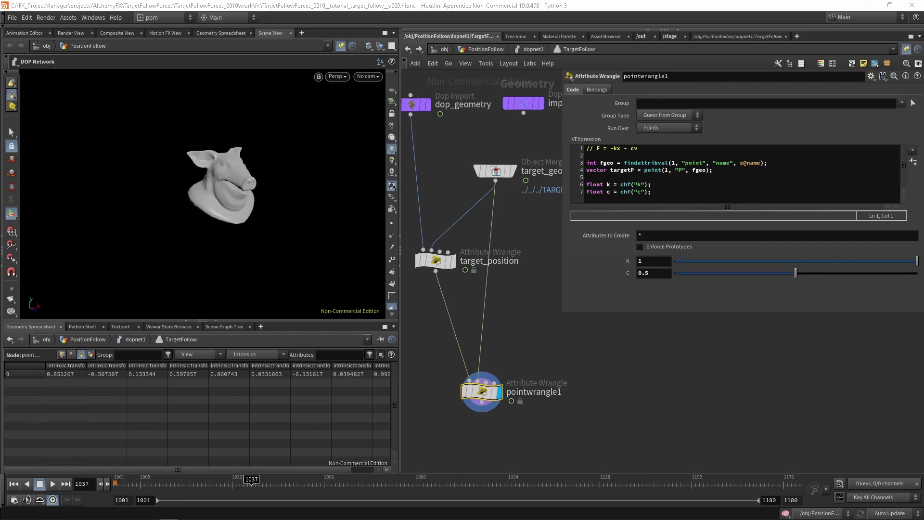
{"action": "middle_click_drag", "start_coordinate": [518, 332], "coordinate": [525, 309]}
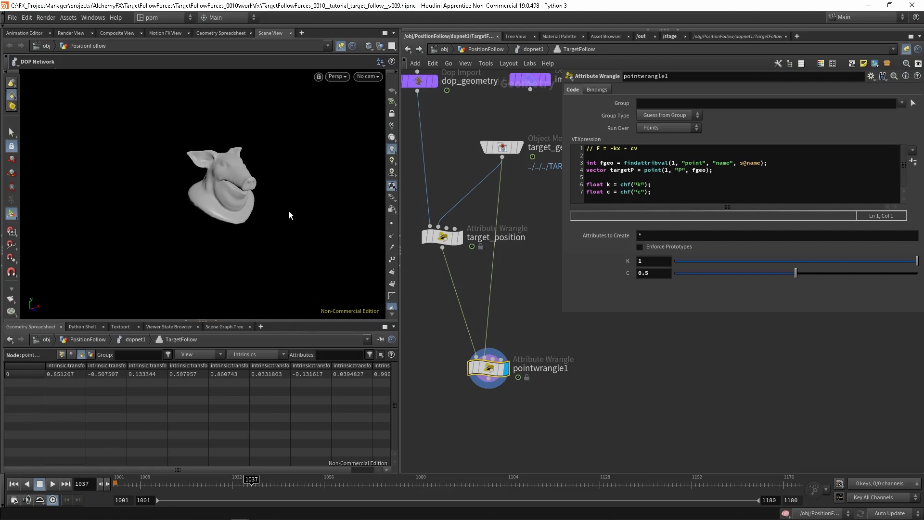
- Inspect the dop_geometry and target Object Merge nodes, and return to the PositionFollow network
{"action": "left_click", "coordinate": [663, 191]}
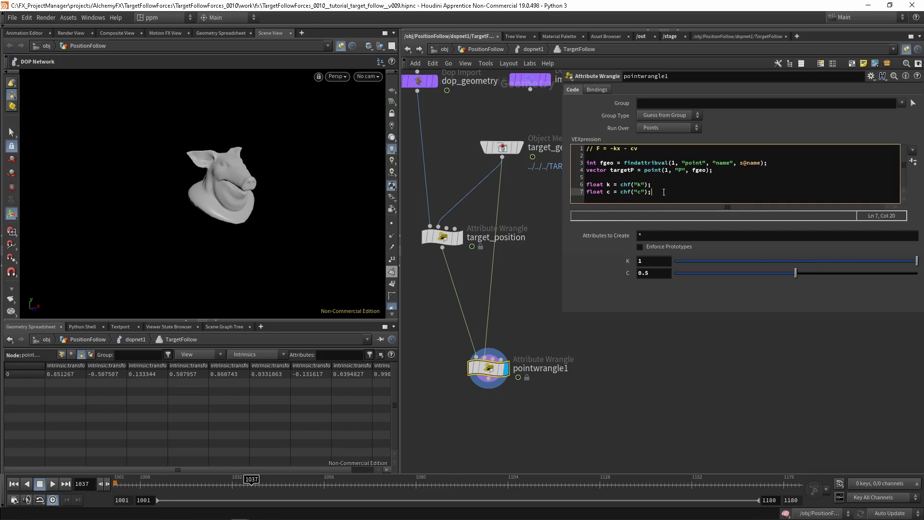
{"action": "middle_click_drag", "start_coordinate": [468, 194], "coordinate": [488, 262]}
{"action": "left_click", "coordinate": [441, 151]}
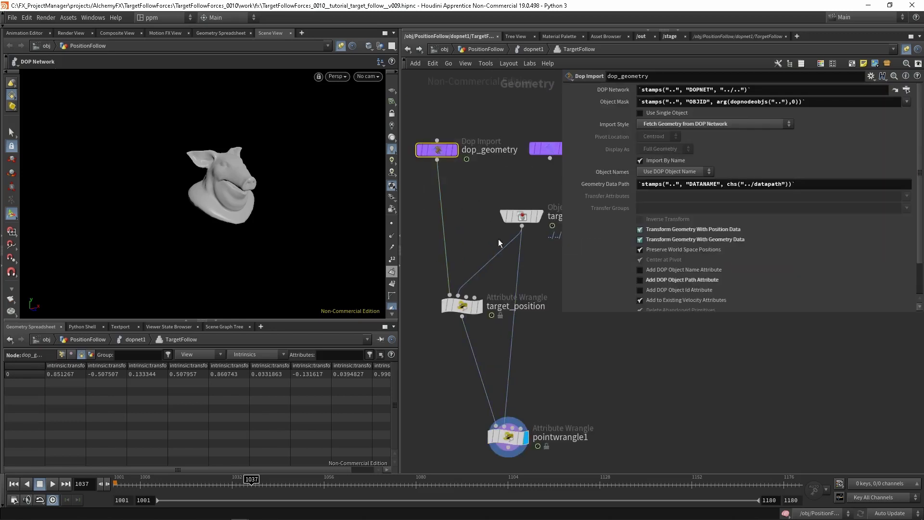
{"action": "left_click", "coordinate": [520, 216]}
{"action": "middle_click_drag", "start_coordinate": [567, 316], "coordinate": [537, 263]}
{"action": "key", "text": "u"}
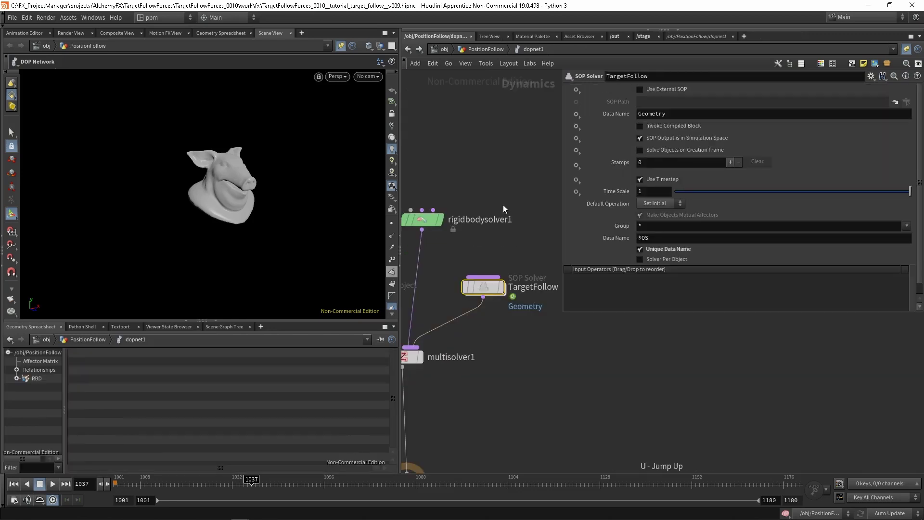
{"action": "key", "text": "u"}
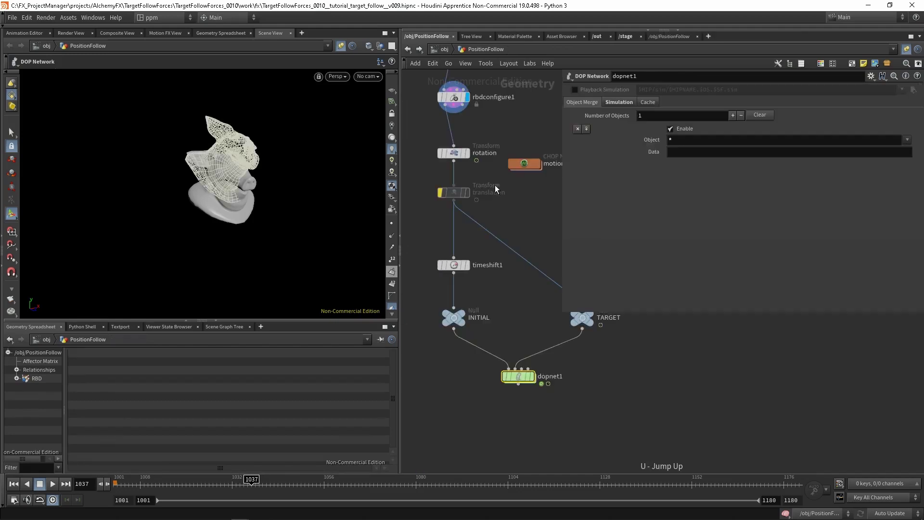
- Display the INITIAL null and scrub to frame 1033 to examine its orientation and transform intrinsic values
{"action": "left_click", "coordinate": [469, 268]}
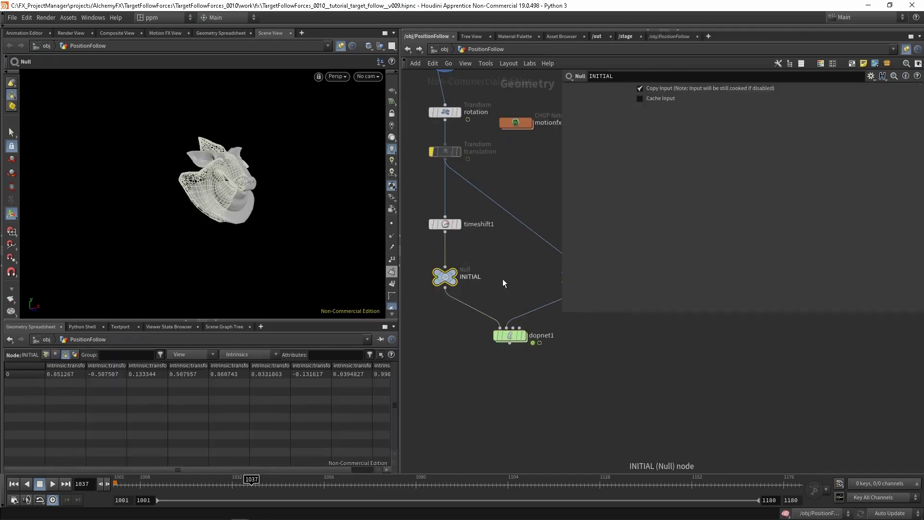
{"action": "middle_click_drag", "start_coordinate": [502, 279], "coordinate": [487, 233]}
{"action": "left_click", "coordinate": [202, 483]}
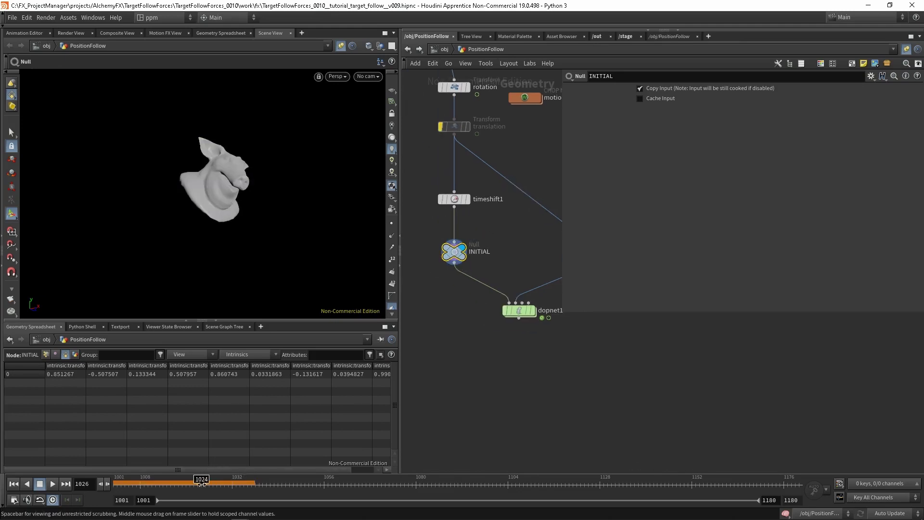
{"action": "left_click_drag", "start_coordinate": [202, 483], "coordinate": [235, 483]}
- Display the TARGET null, scrub the timeline to examine its transform intrinsic values, and return to frame 1001
{"action": "middle_click_drag", "start_coordinate": [575, 378], "coordinate": [488, 412]}
{"action": "left_click", "coordinate": [504, 284]}
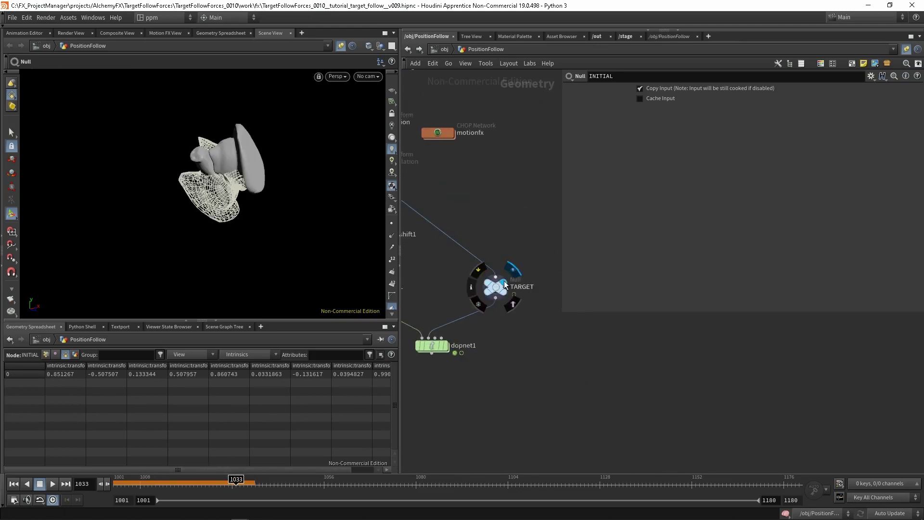
{"action": "left_click", "coordinate": [501, 284]}
{"action": "left_click", "coordinate": [229, 483]}
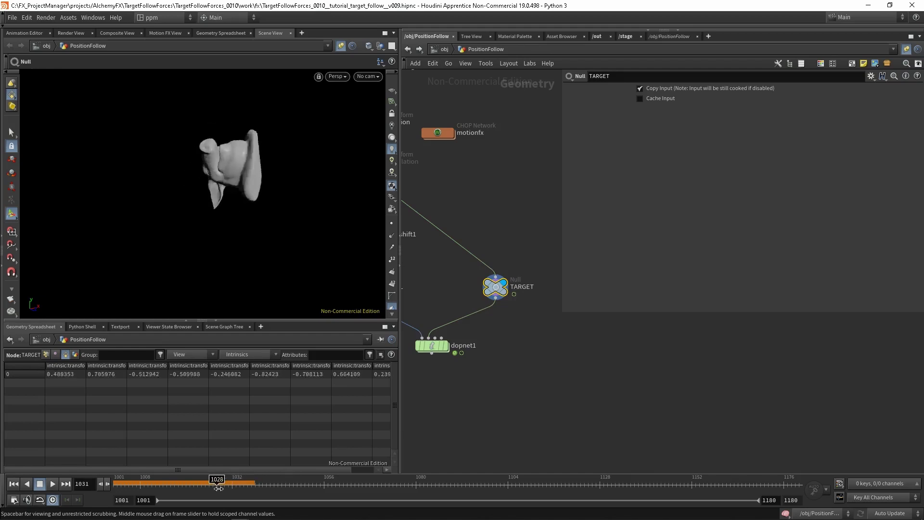
{"action": "left_click_drag", "start_coordinate": [219, 488], "coordinate": [242, 482]}
{"action": "key", "text": "ctrl+Up"}
{"action": "middle_click_drag", "start_coordinate": [411, 324], "coordinate": [486, 334]}
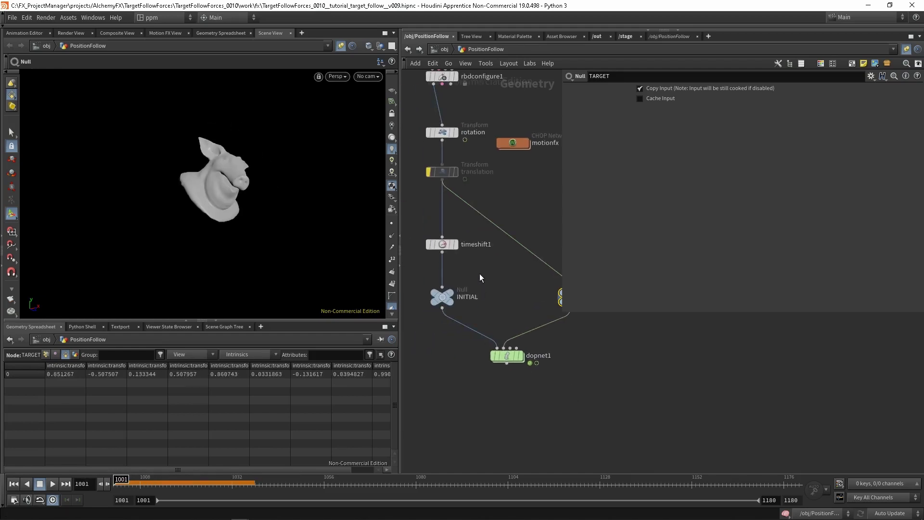
- Select the INITIAL null to compare its orientation and transform intrinsic values with TARGET at frame 1001
{"action": "left_click", "coordinate": [443, 295]}
{"action": "middle_click_drag", "start_coordinate": [489, 288], "coordinate": [467, 302]}
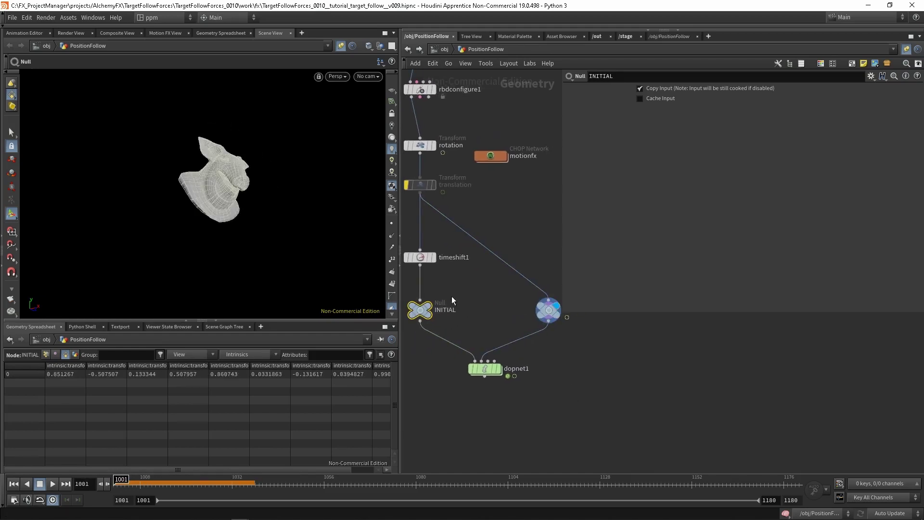
{"action": "mouse_move", "coordinate": [422, 319]}
{"action": "left_click", "coordinate": [532, 352]}
{"action": "middle_click_drag", "start_coordinate": [532, 352], "coordinate": [538, 313]}
- Open the TargetFollow solver inside dopnet1 and add empty lines below the c declaration in pointwrangle1's VEX code
{"action": "double_click", "coordinate": [492, 332]}
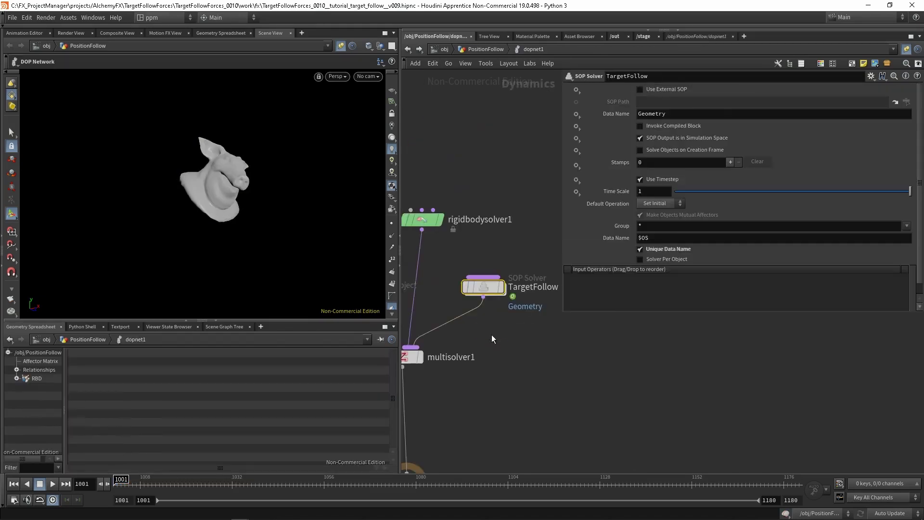
{"action": "double_click", "coordinate": [490, 290]}
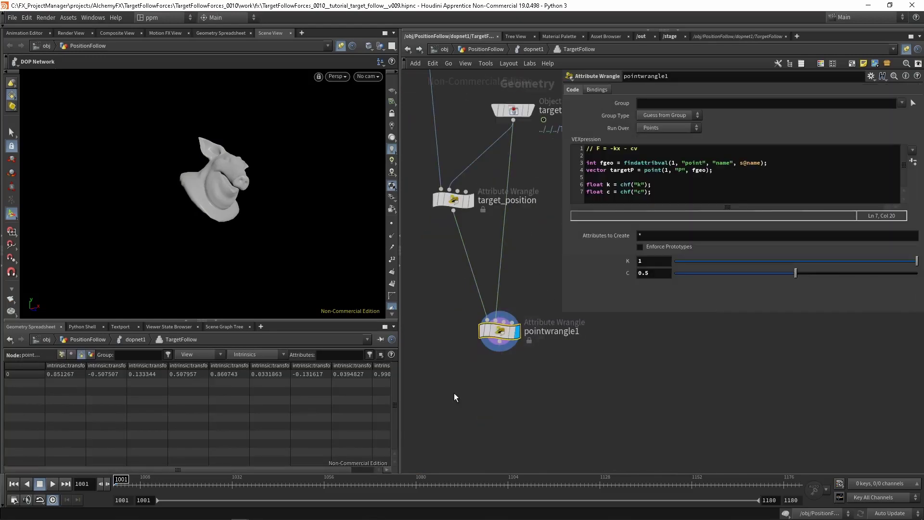
{"action": "left_click", "coordinate": [662, 191]}
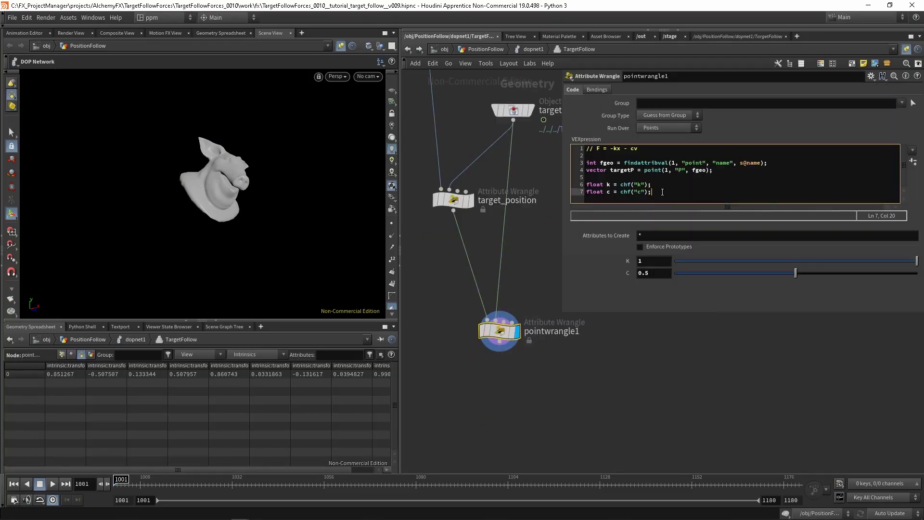
{"action": "key", "text": "Return"}
{"action": "key", "text": "Return"}
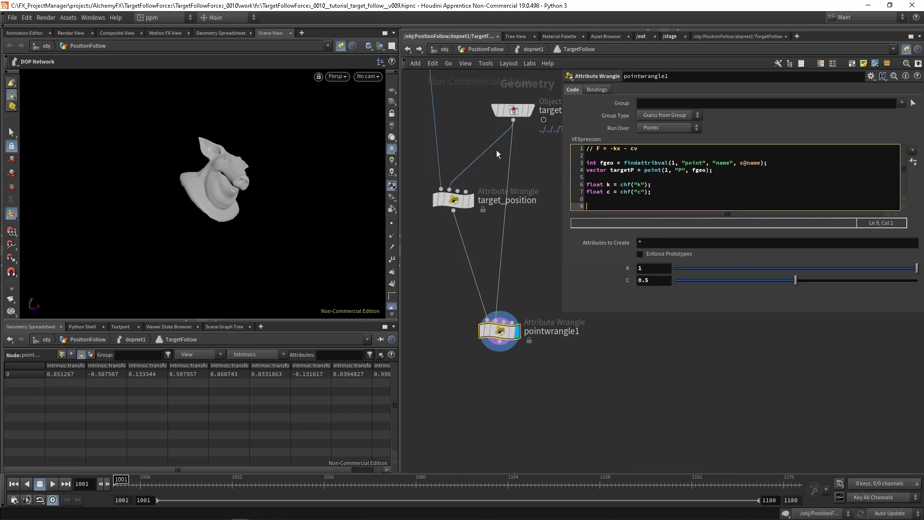
{"action": "middle_click_drag", "start_coordinate": [481, 94], "coordinate": [450, 150]}
{"action": "left_click", "coordinate": [480, 164]}
{"action": "key", "text": "ctrl+z"}
{"action": "key", "text": "Return"}
{"action": "key", "text": "Return"}
{"action": "key", "text": "Return"}
{"action": "key", "text": "Return"}
{"action": "key", "text": "Return"}
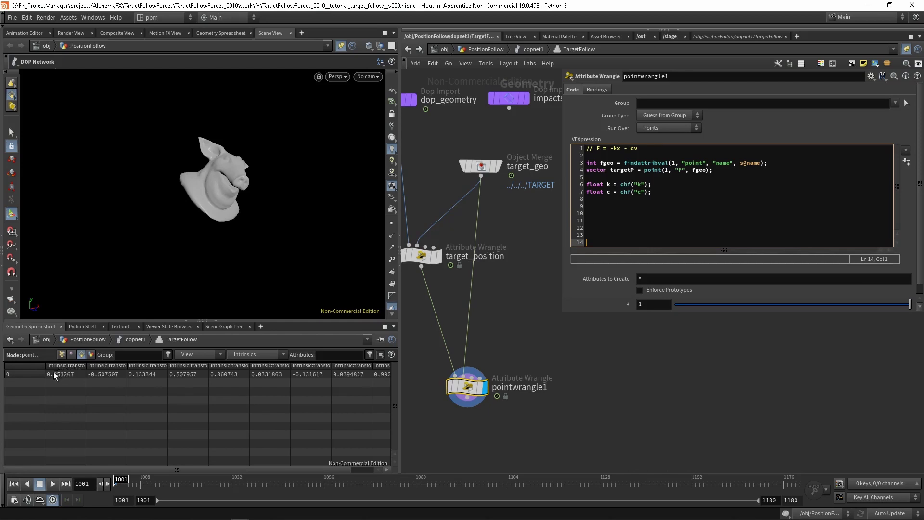
- Declare matrix3 myTM on line 9 as primintrinsic(0, "transform", i@ptnum); in the wrangle code
{"action": "left_click", "coordinate": [666, 205]}
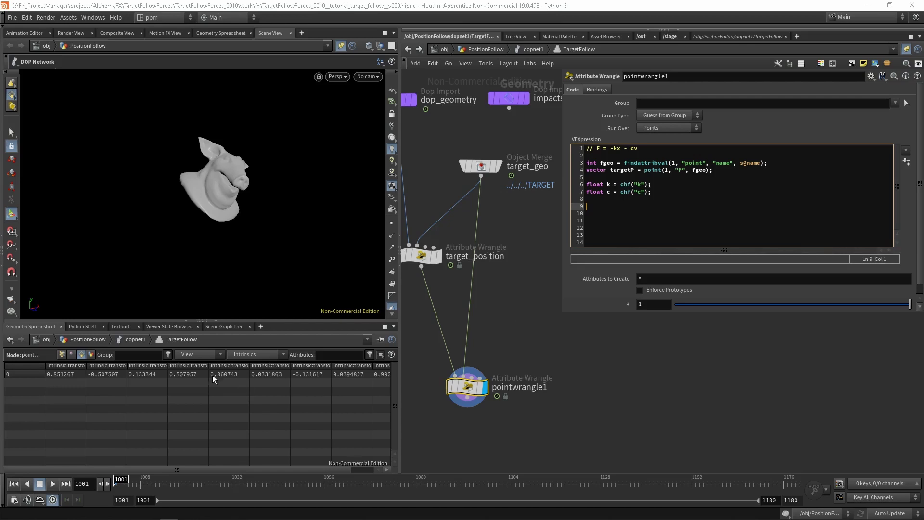
{"action": "left_click", "coordinate": [270, 356]}
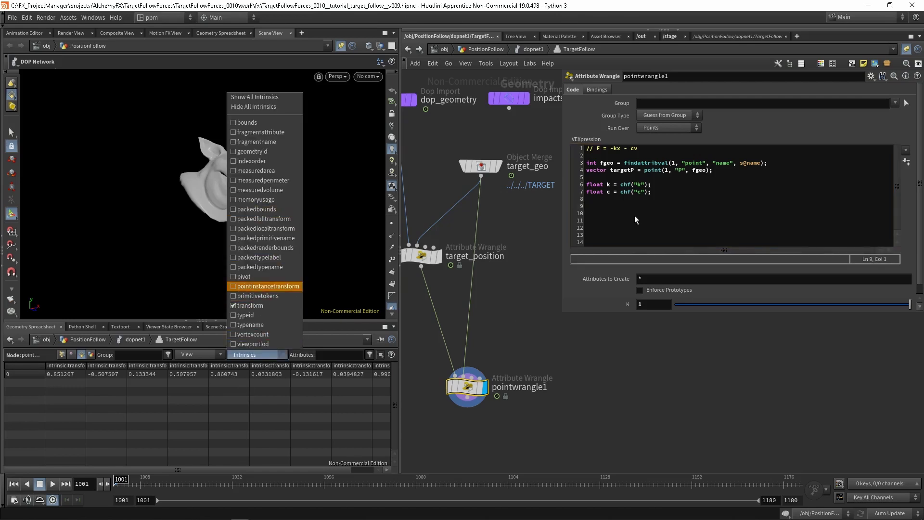
{"action": "left_click", "coordinate": [611, 201]}
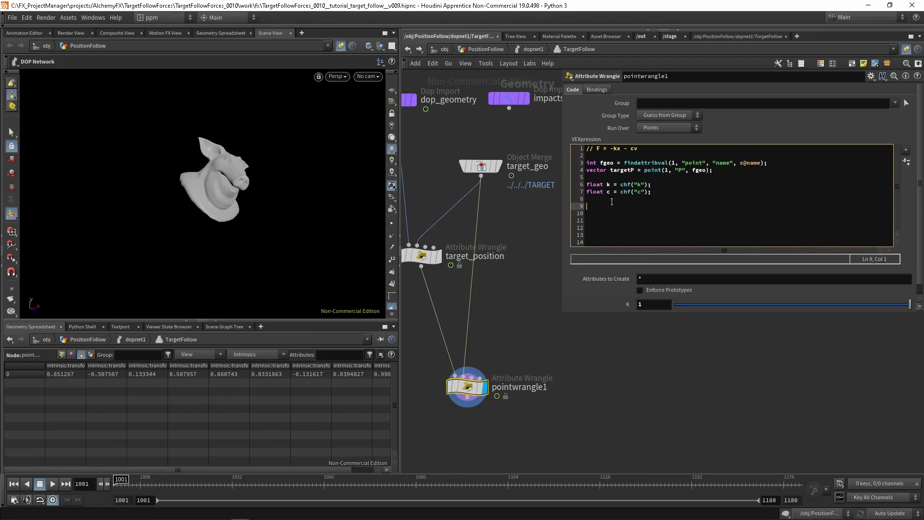
{"action": "type", "text": "matrix3"}
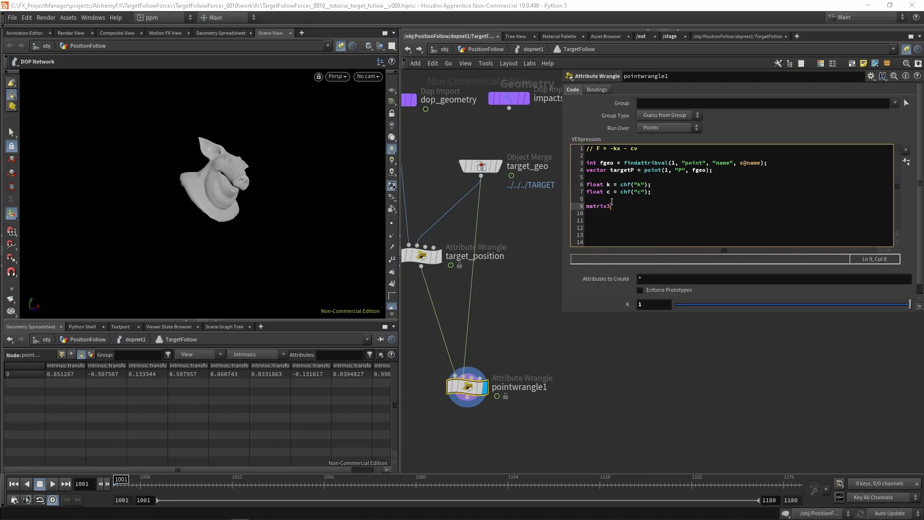
{"action": "type", "text": " myTM =   primintrinsic("}
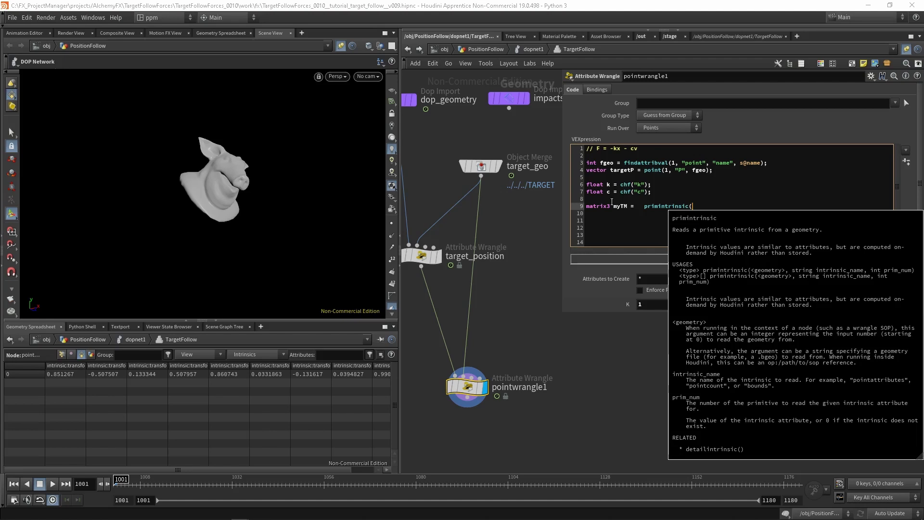
{"action": "type", "text": "0"}
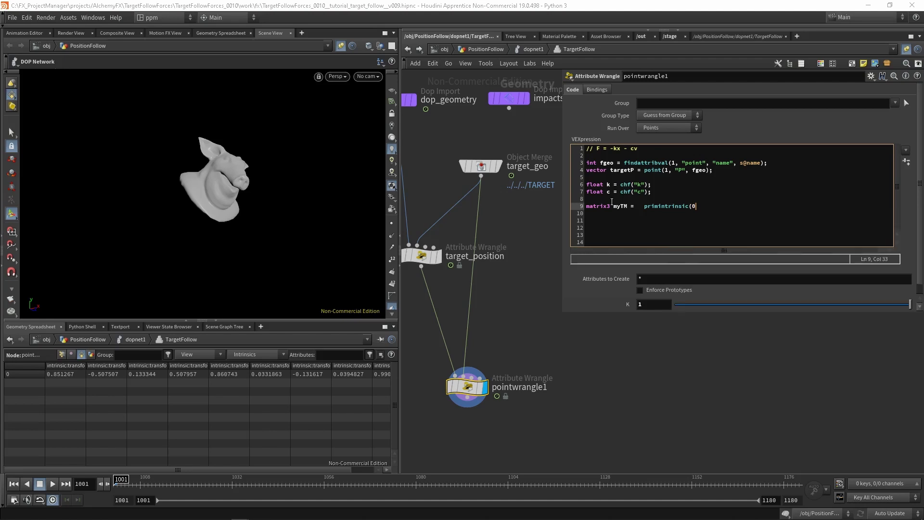
{"action": "type", "text": ", \"transform\", i@ptnum);"}
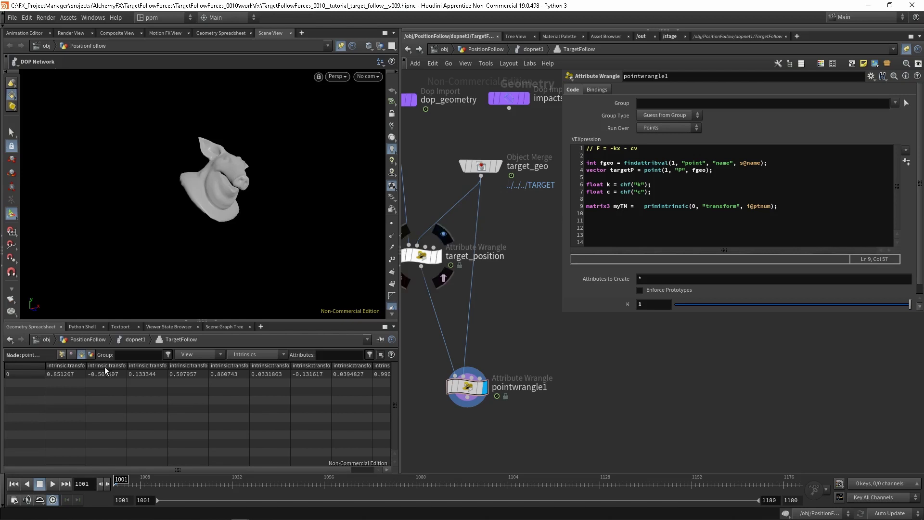
- Select the target_geo Object Merge node and examine its transform intrinsic values and its connections to the wrangles
{"action": "left_click_drag", "start_coordinate": [436, 124], "coordinate": [470, 208]}
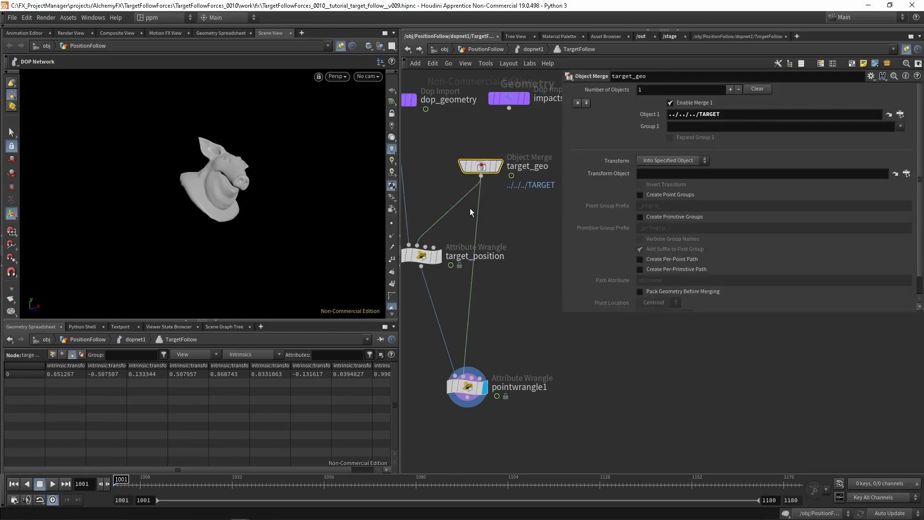
{"action": "mouse_move", "coordinate": [495, 169]}
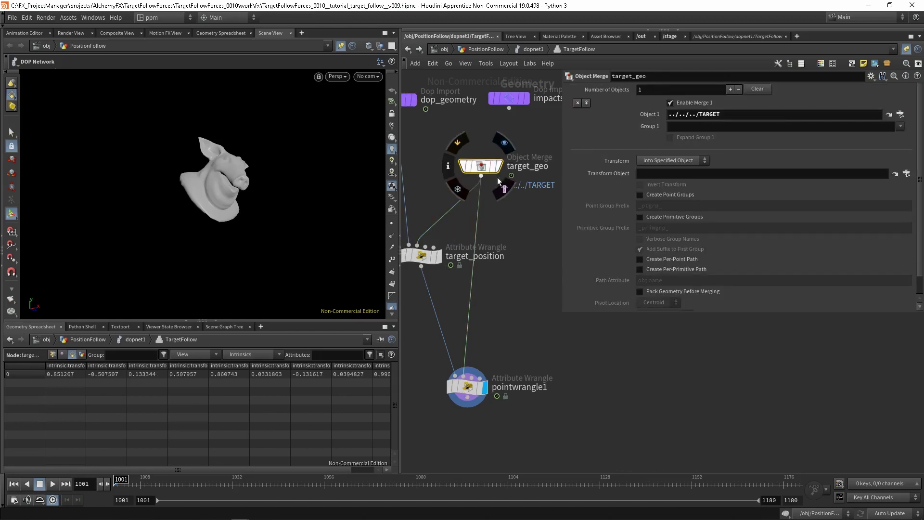
{"action": "middle_click_drag", "start_coordinate": [475, 147], "coordinate": [504, 190]}
{"action": "left_click_drag", "start_coordinate": [479, 184], "coordinate": [542, 249]}
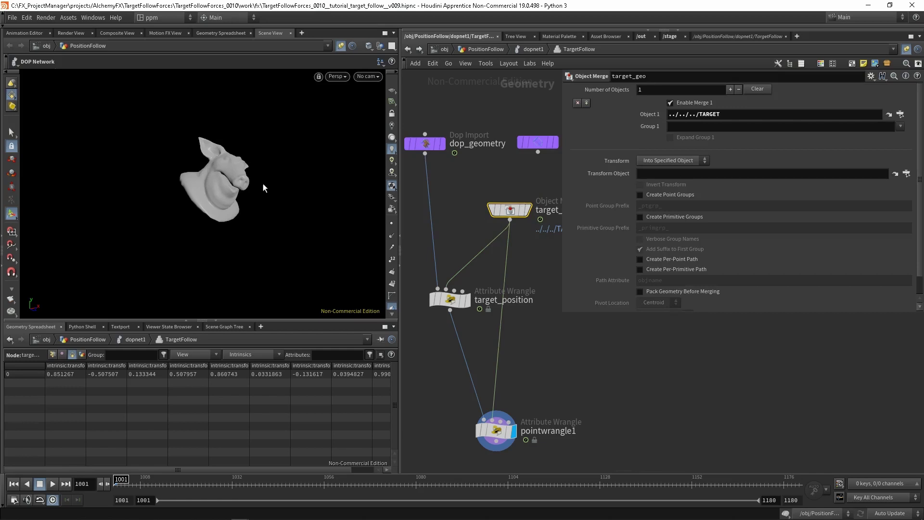
{"action": "middle_click_drag", "start_coordinate": [523, 354], "coordinate": [500, 282]}
- Duplicate the myTM declaration onto the following line of pointwrangle1's code
{"action": "left_click", "coordinate": [474, 359]}
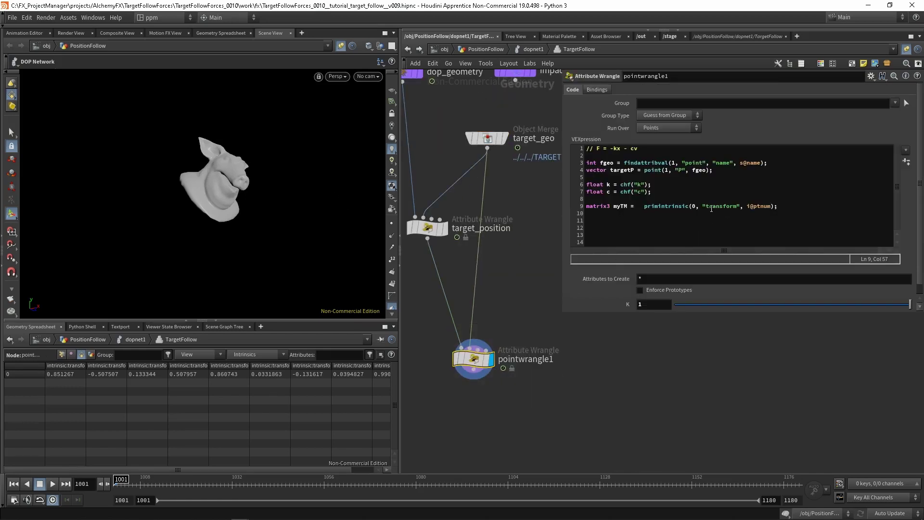
{"action": "left_click_drag", "start_coordinate": [773, 206], "coordinate": [585, 206]}
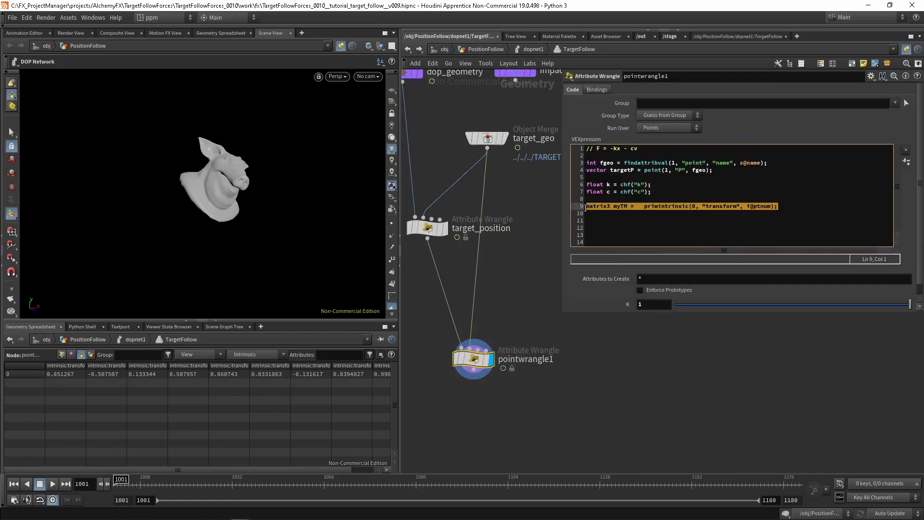
{"action": "key", "text": "ctrl+c"}
{"action": "left_click", "coordinate": [810, 210]}
{"action": "key", "text": "Return"}
{"action": "key", "text": "ctrl+v"}
- Rename the copied matrix to animTM and make it read the transform intrinsic from input 1 using fgeo
{"action": "left_click", "coordinate": [620, 213]}
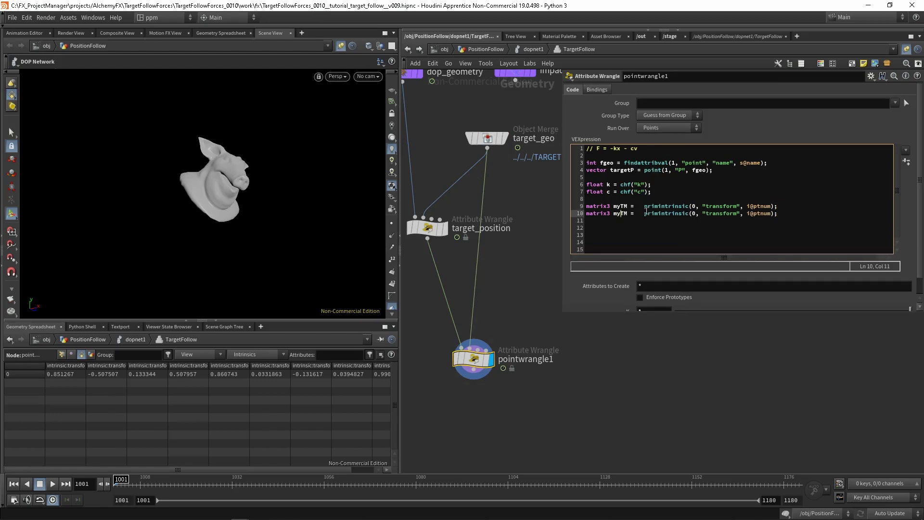
{"action": "key", "text": "BackSpace"}
{"action": "key", "text": "BackSpace"}
{"action": "type", "text": "anim"}
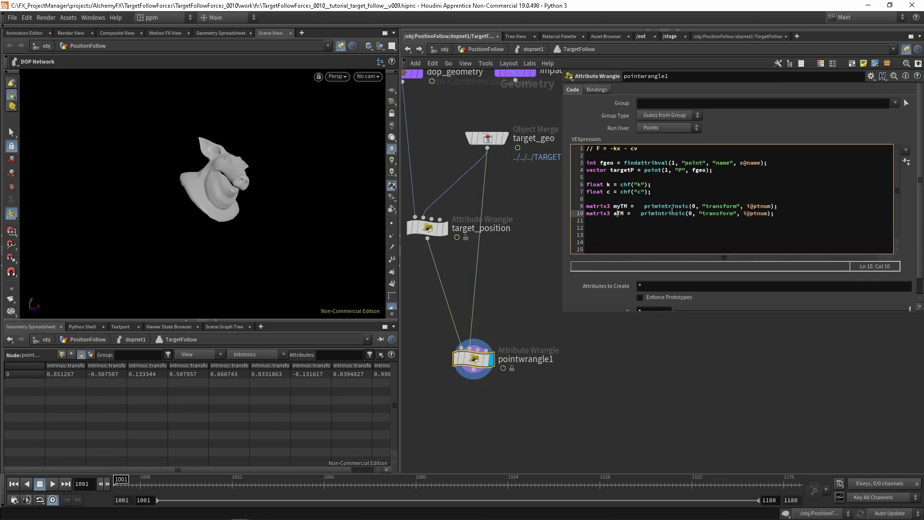
{"action": "double_click", "coordinate": [701, 214]}
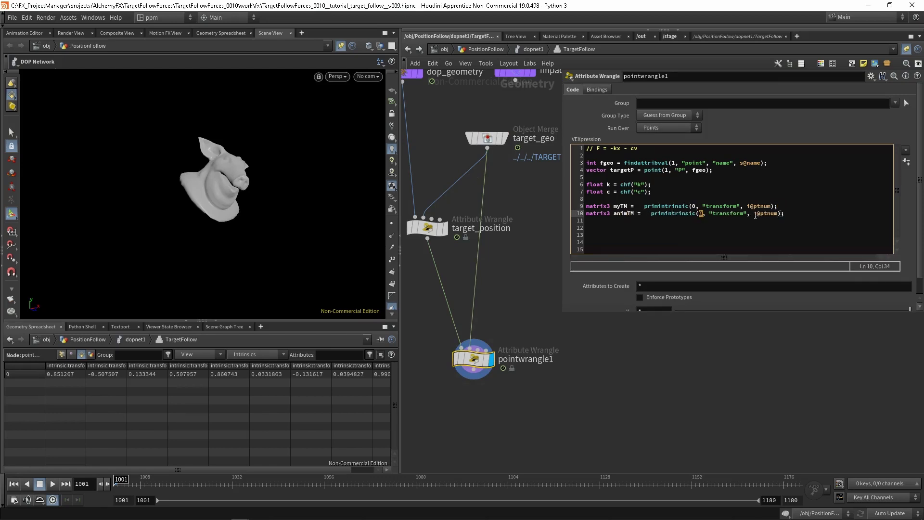
{"action": "type", "text": "1"}
{"action": "left_click_drag", "start_coordinate": [754, 213], "coordinate": [791, 211]}
{"action": "type", "text": "fgeo"}
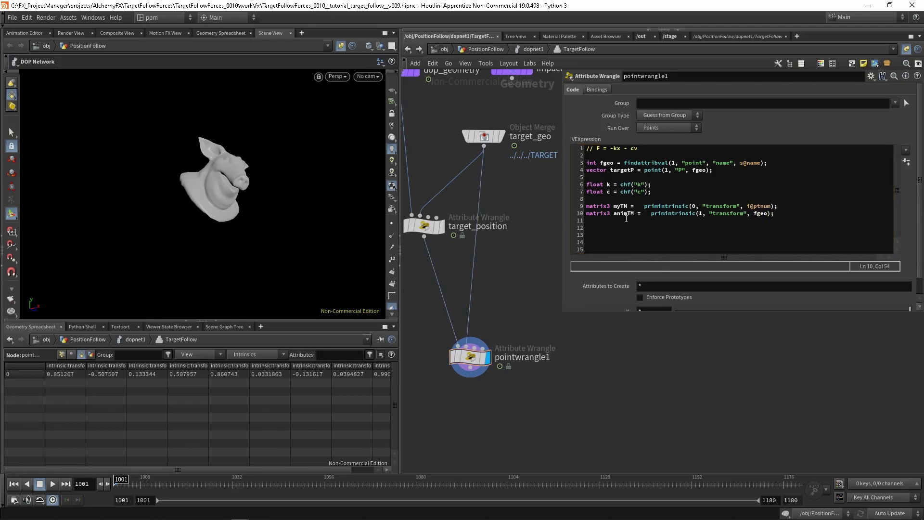
- Add the line matrix3 offsetTM = invert(myTM) * animTM; below the animTM declaration, separated by a blank line
{"action": "left_click", "coordinate": [785, 217]}
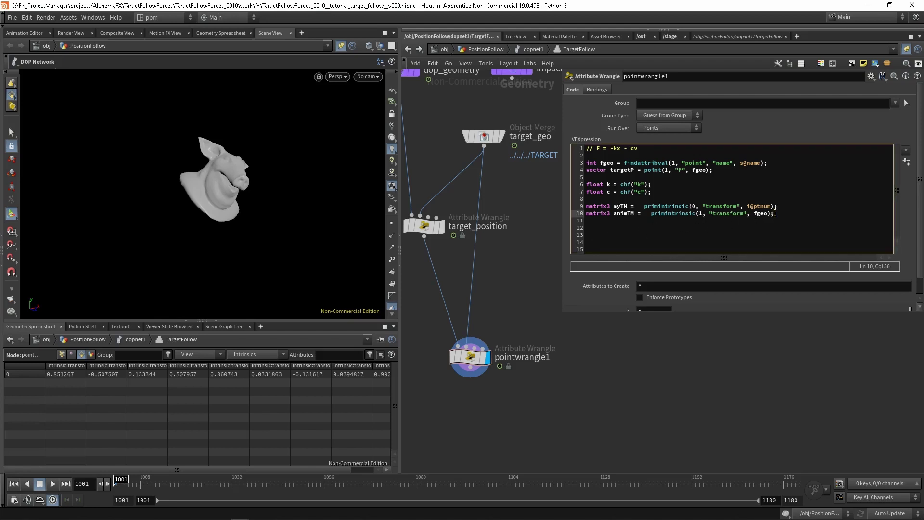
{"action": "key", "text": "Return"}
{"action": "key", "text": "Return"}
{"action": "type", "text": "matrix3"}
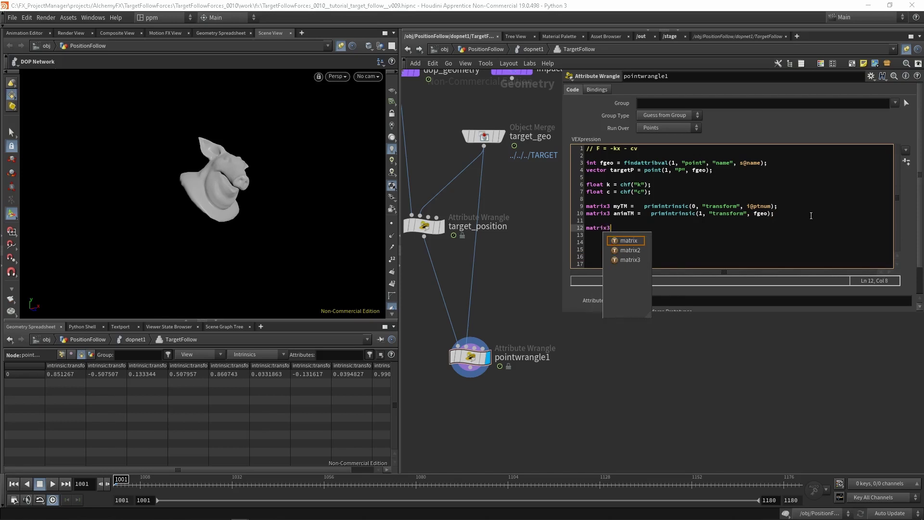
{"action": "key", "text": "Escape"}
{"action": "type", "text": "offse"}
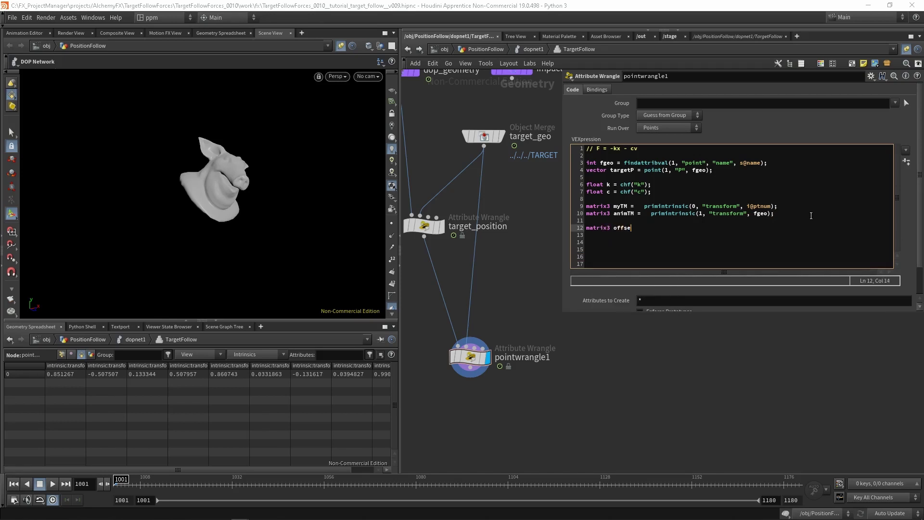
{"action": "type", "text": "t = TM ="}
{"action": "key", "text": "End"}
{"action": "type", "text": "invert("}
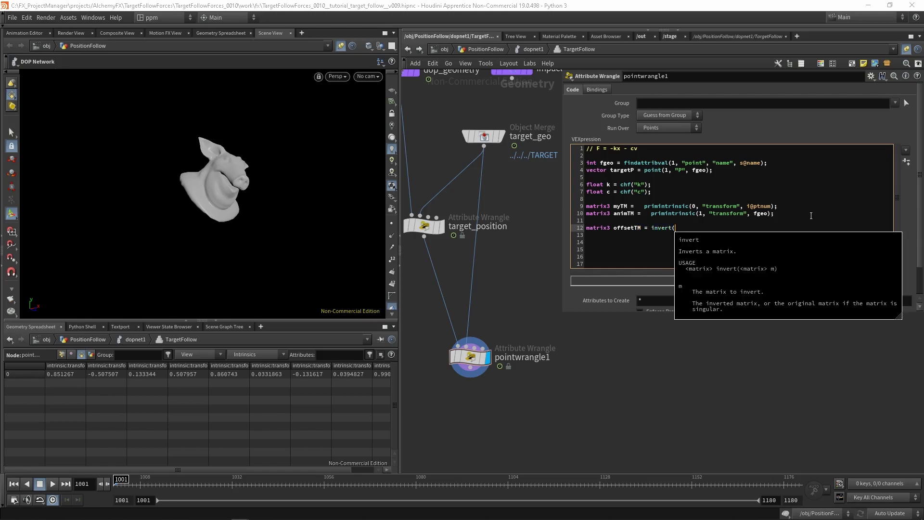
{"action": "type", "text": "myTM)"}
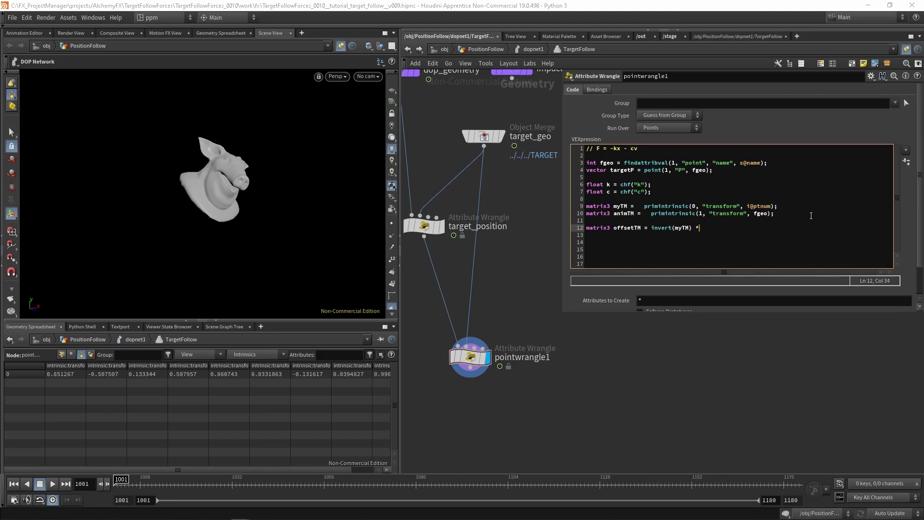
{"action": "type", "text": " * animTM;"}
{"action": "triple_click", "coordinate": [733, 229]}
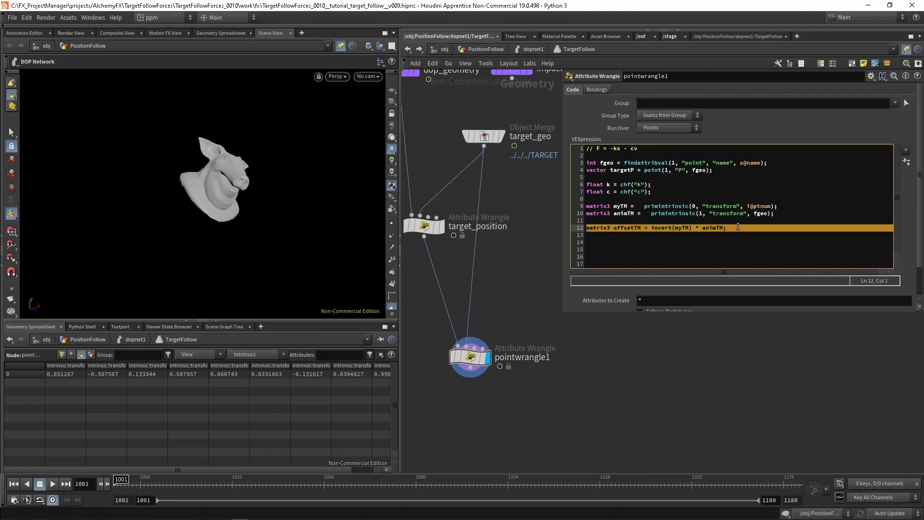
{"action": "left_click", "coordinate": [736, 232]}
{"action": "key", "text": "Up"}
{"action": "key", "text": "Up"}
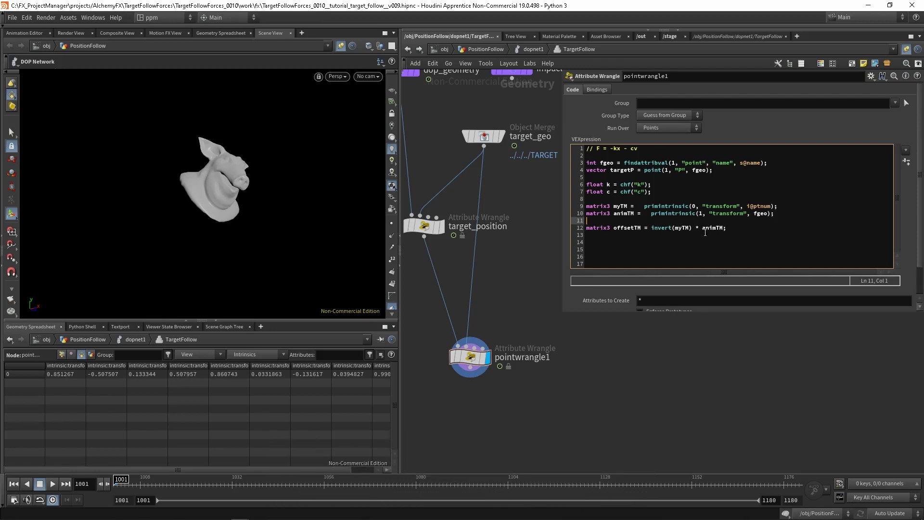
{"action": "left_click_drag", "start_coordinate": [729, 229], "coordinate": [651, 228]}
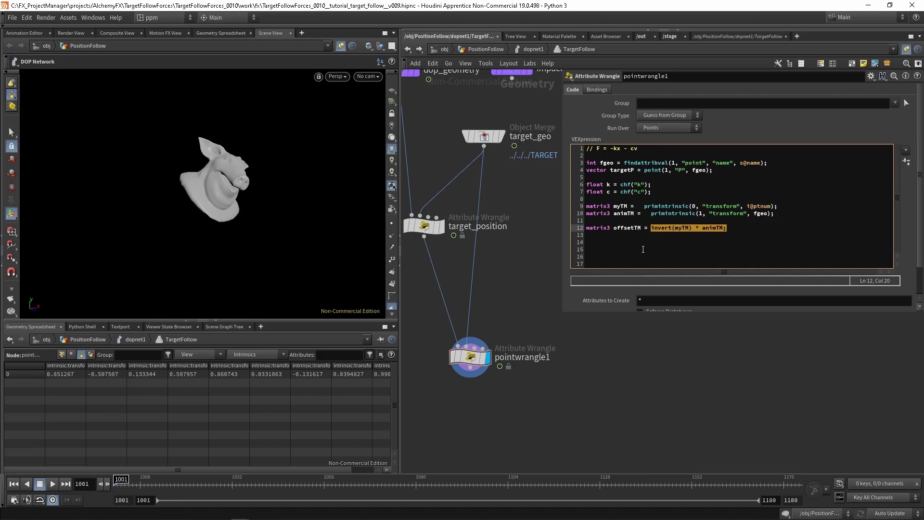